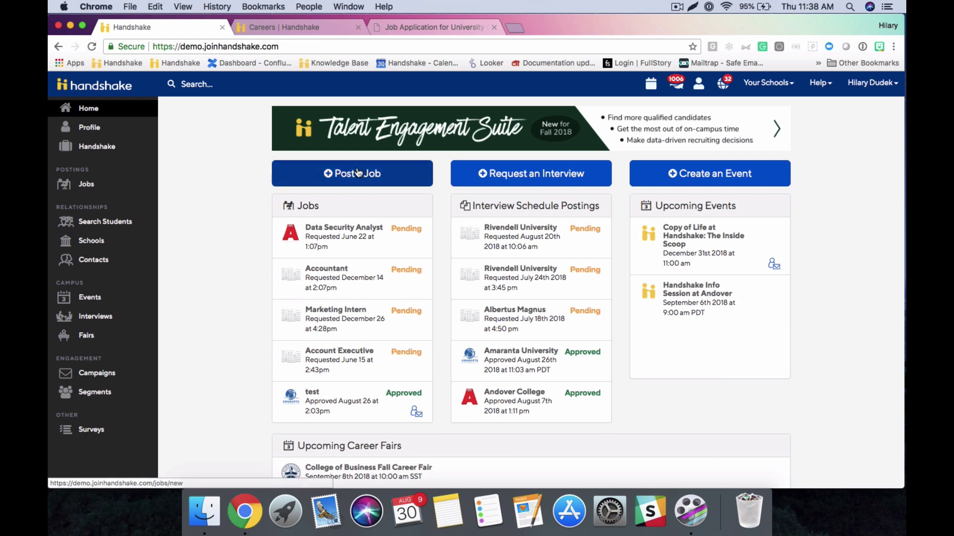
- Start a new job posting titled "University Success Supervisor" and assign it to the Customer Success division
click(104, 187)
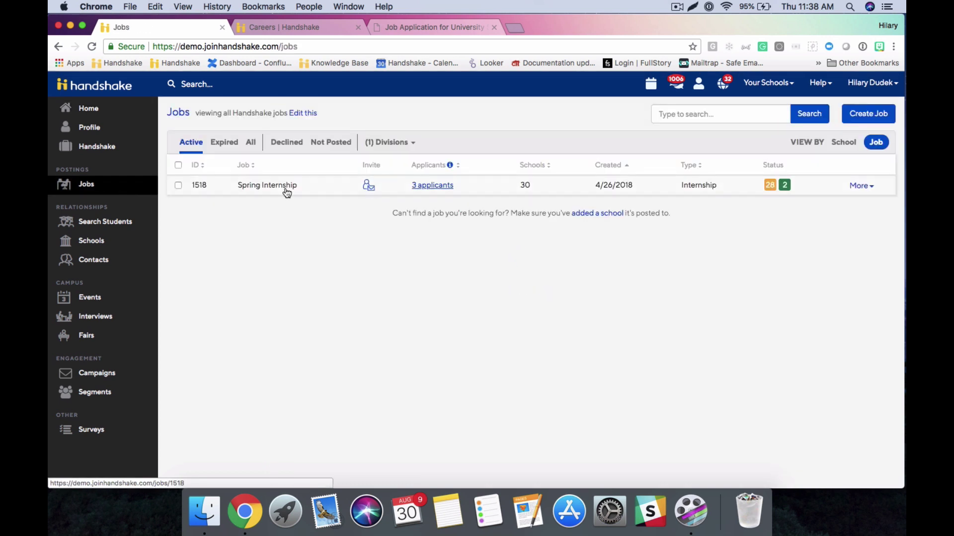
click(866, 118)
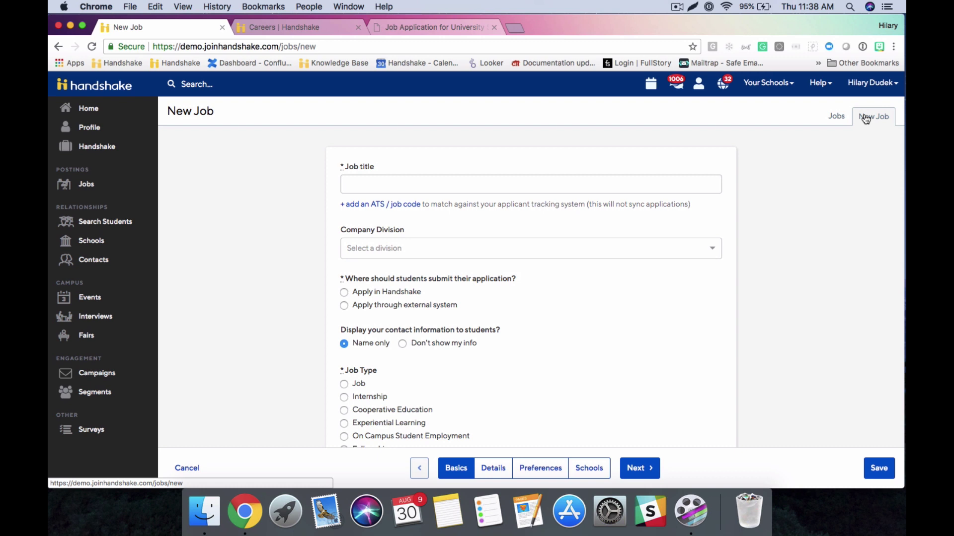
click(622, 183)
text(Uni)
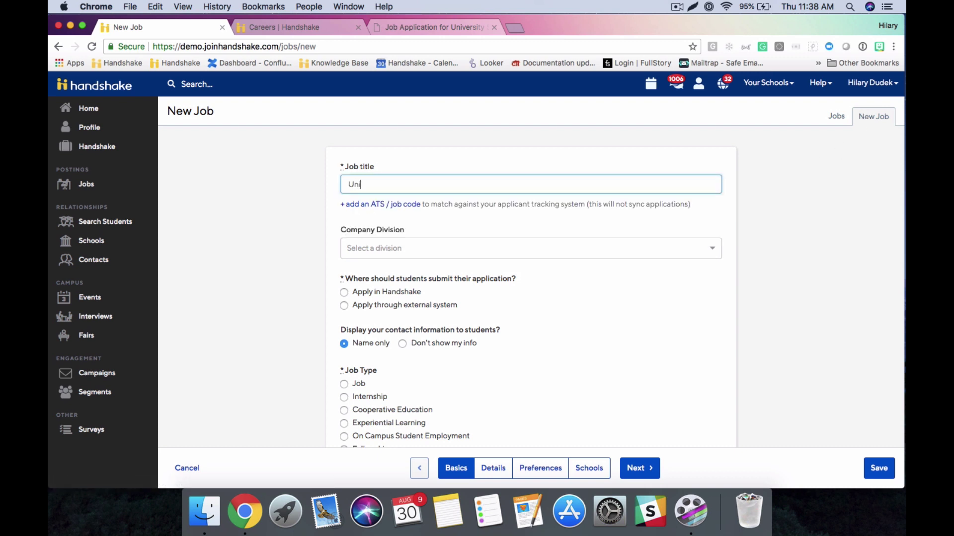
text(versity Success Supervisor)
click(380, 249)
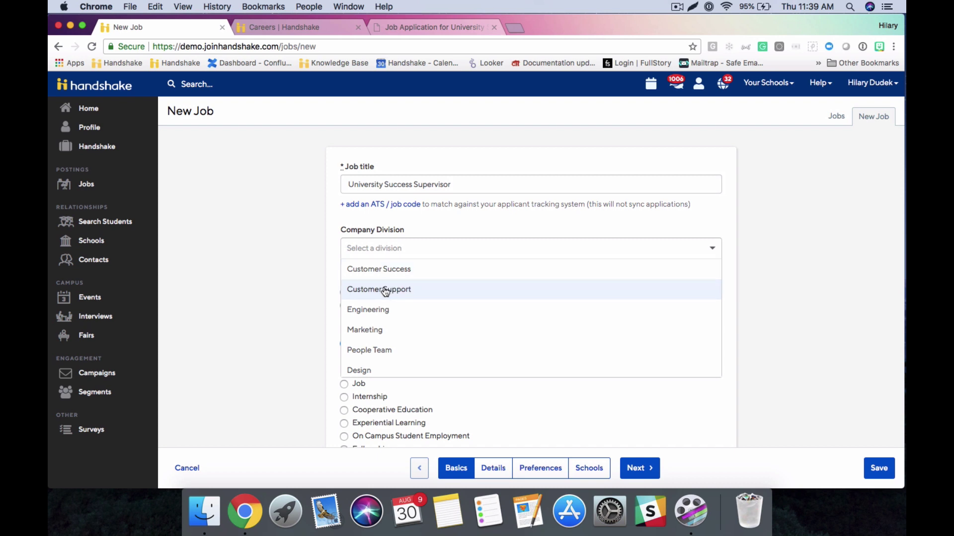
click(382, 272)
- Choose to have students submit their applications through an external system
scroll(487, 269, down, 3)
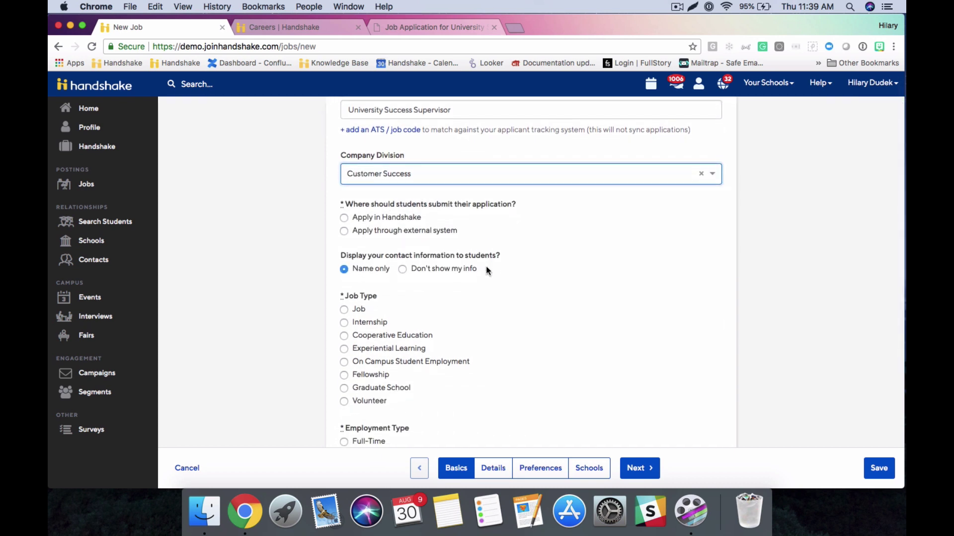
click(377, 219)
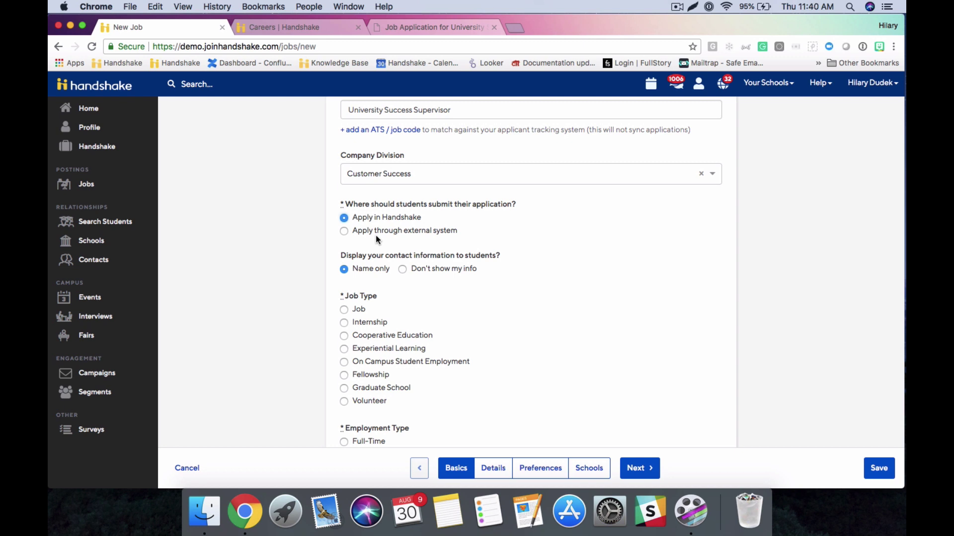
click(348, 232)
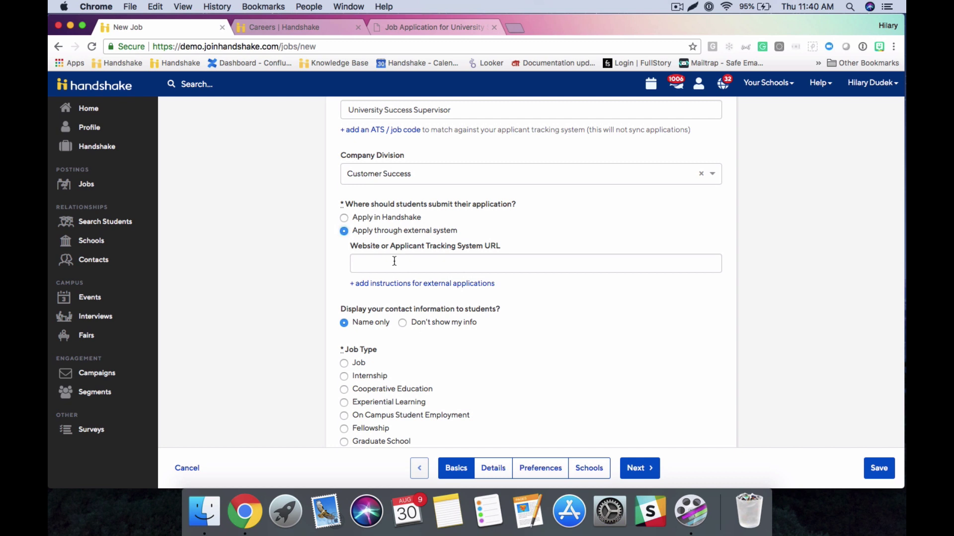
click(365, 264)
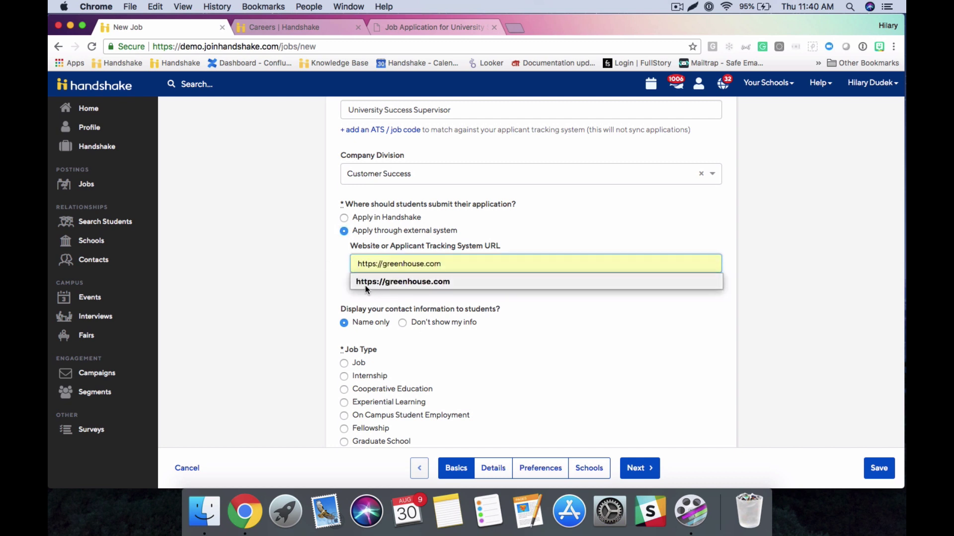
click(342, 289)
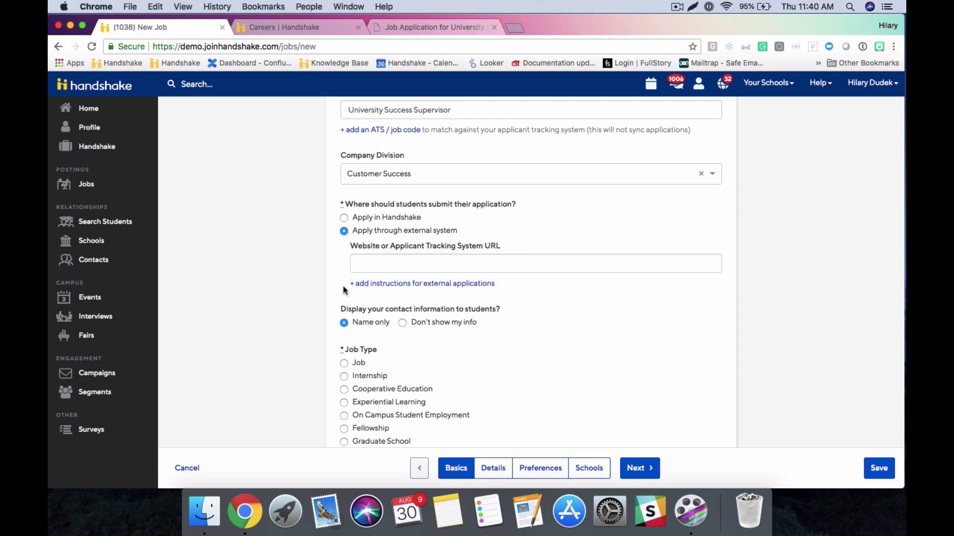
click(413, 26)
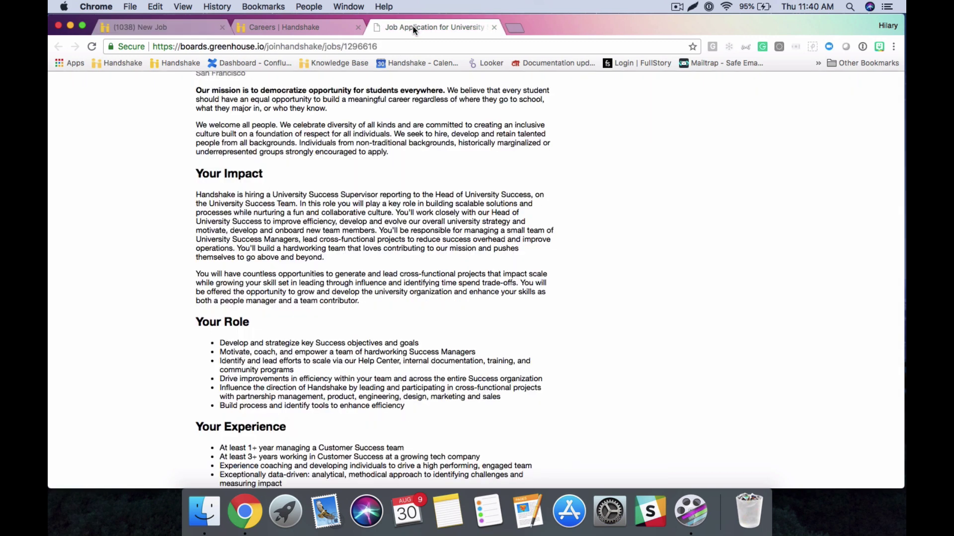
click(332, 47)
key(super+c)
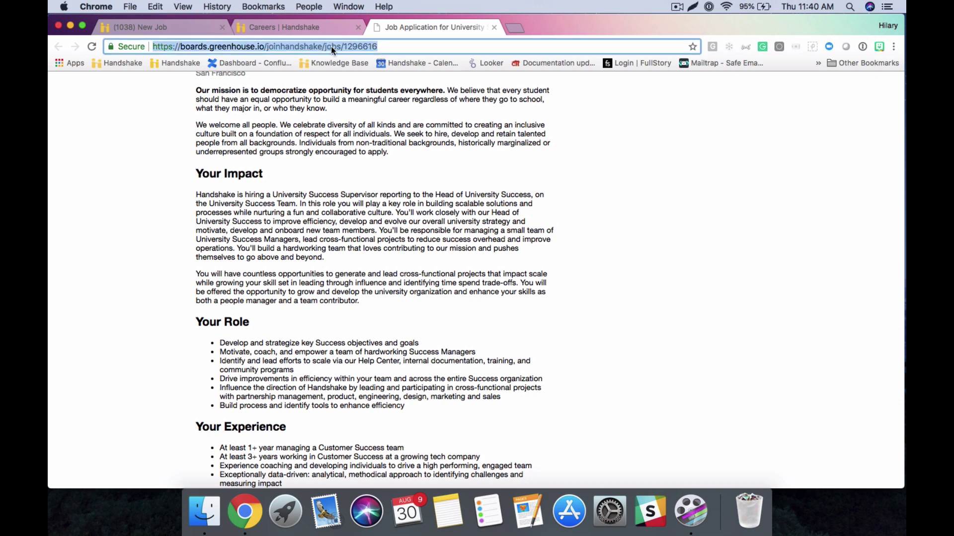
click(172, 31)
click(368, 264)
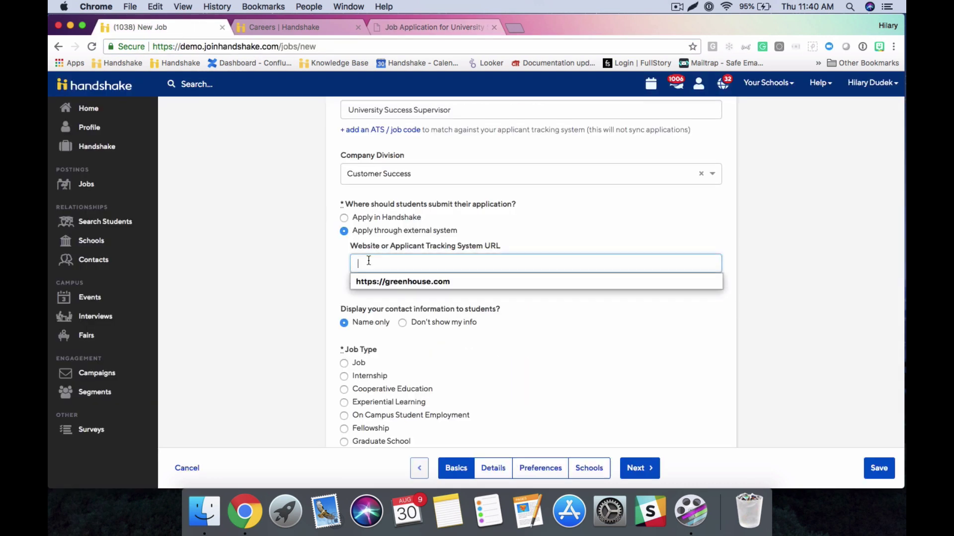
key(super+v)
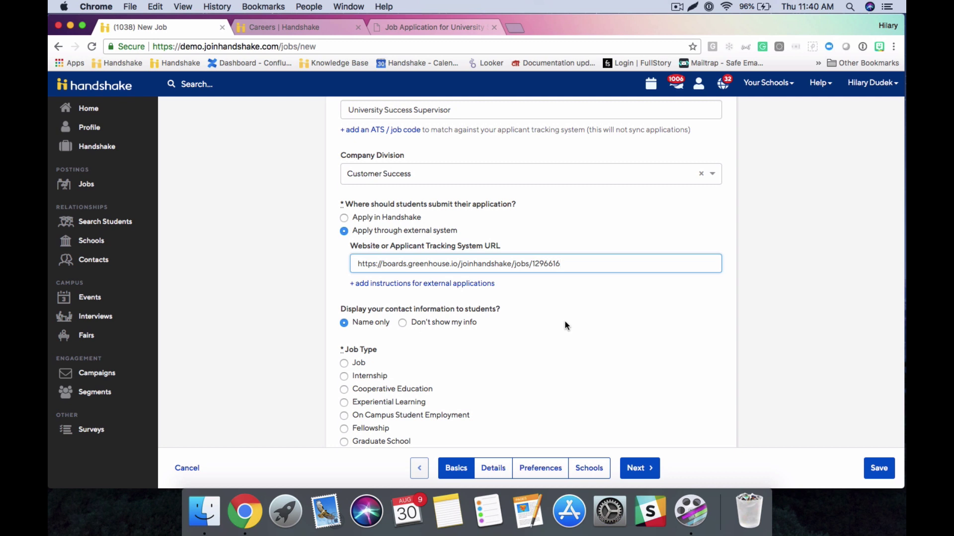
- Add the external application instructions "please go to the above site to apply"
click(371, 285)
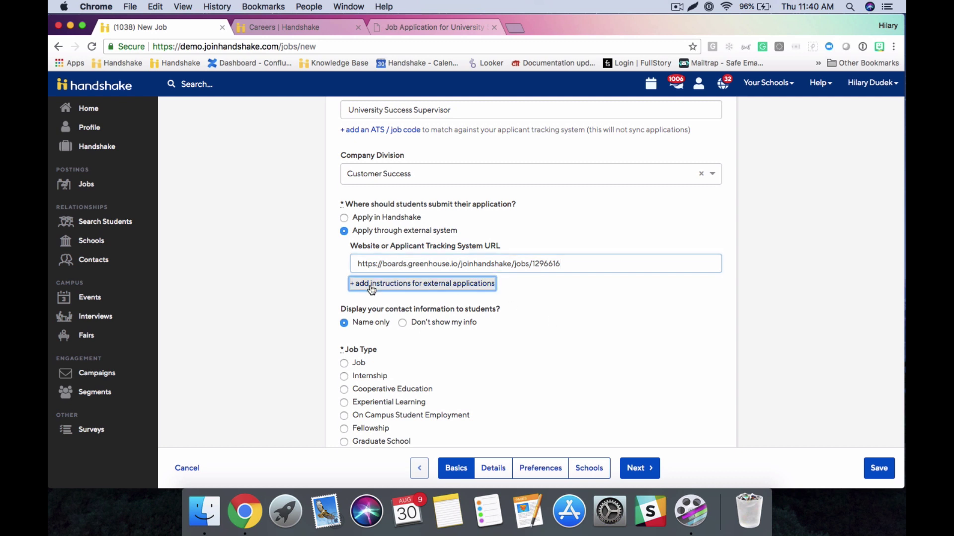
click(385, 317)
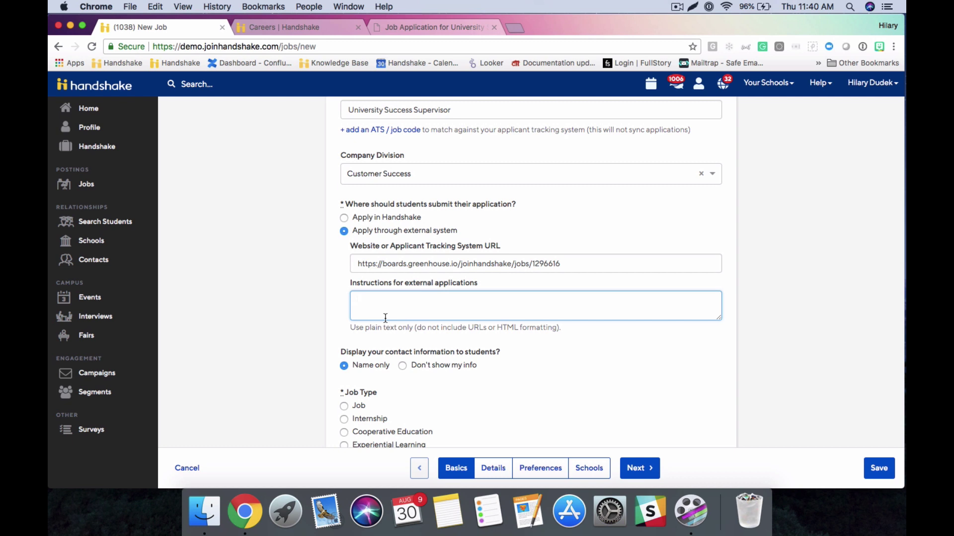
text(please go to the above site to apply)
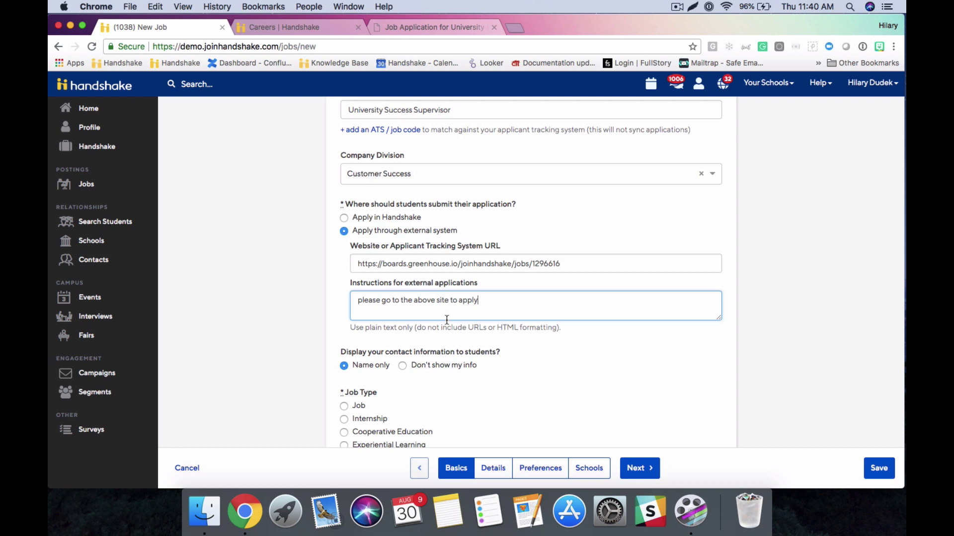
- Set the job type to Job and the employment type to Full-Time
scroll(446, 320, down, 3)
scroll(496, 298, down, 1)
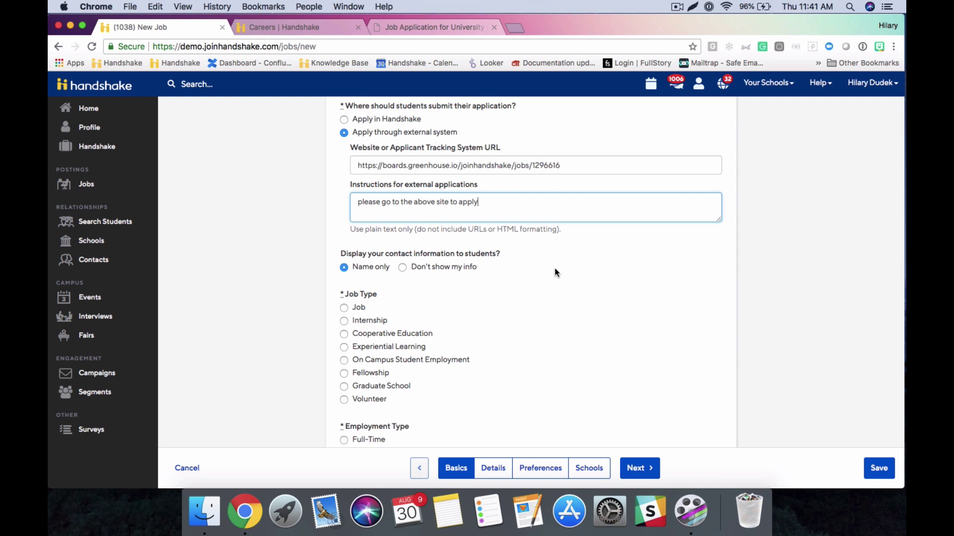
scroll(542, 273, down, 3)
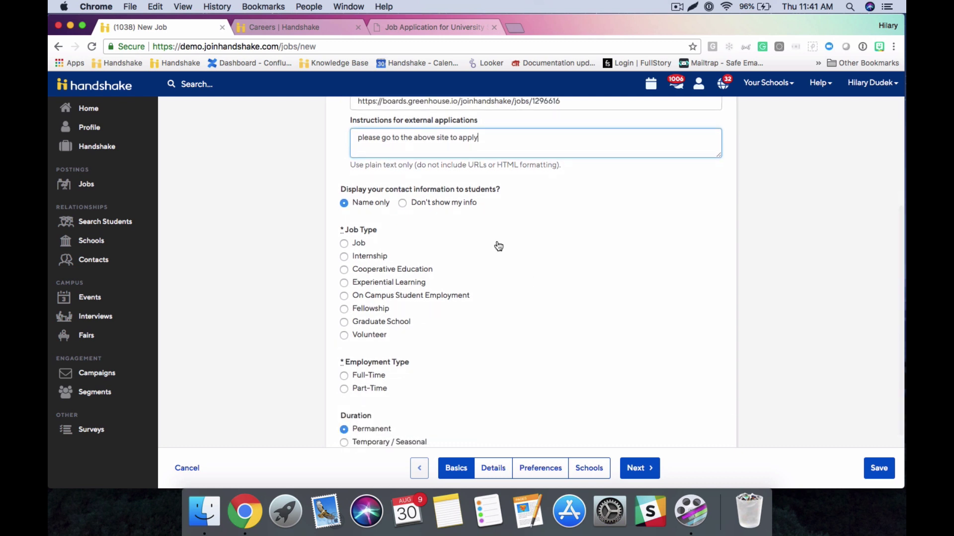
scroll(499, 247, down, 2)
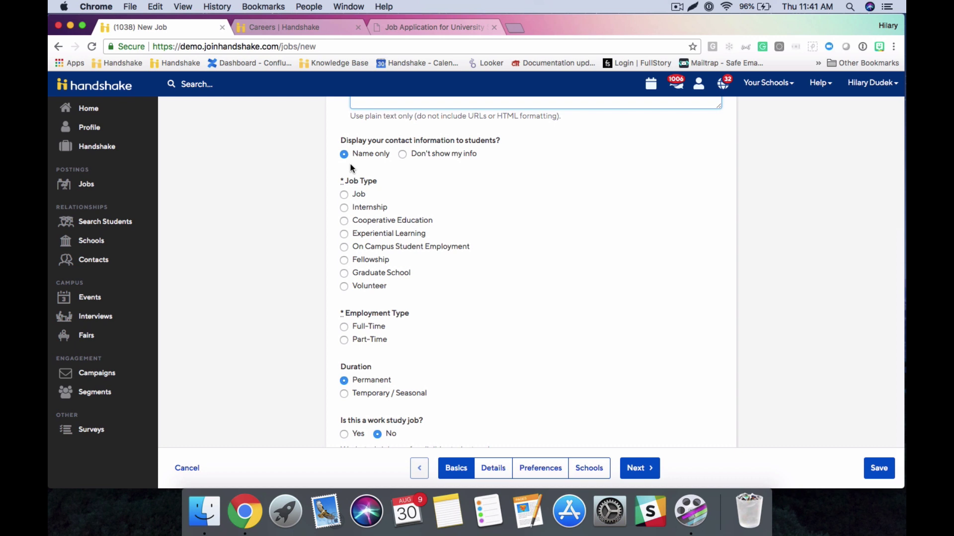
scroll(351, 171, down, 1)
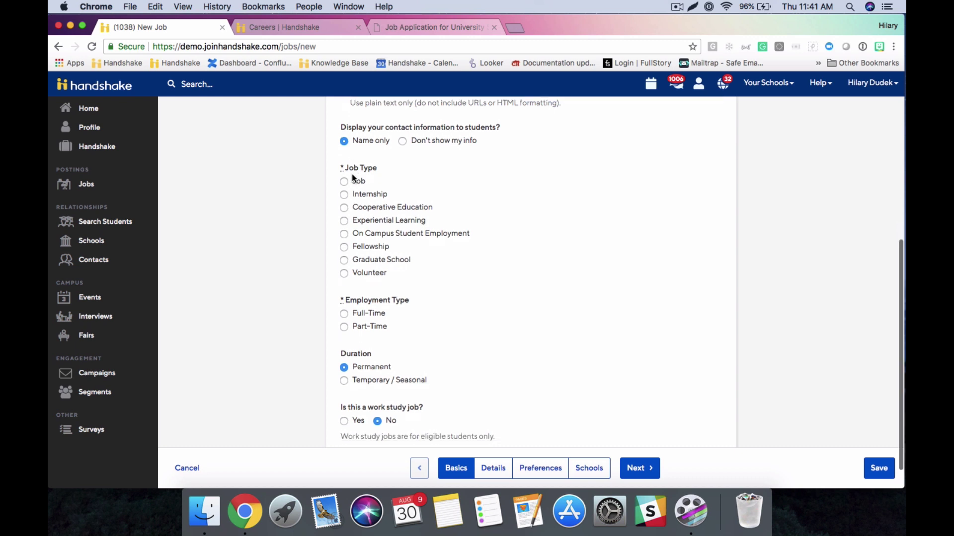
click(347, 183)
scroll(383, 233, down, 2)
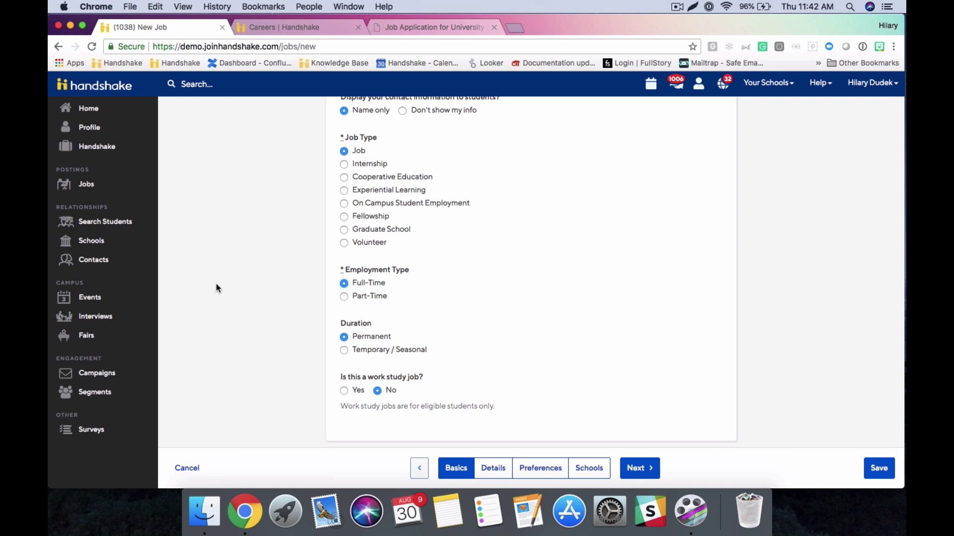
- Fill the job description in the posting's details with the Your Impact, Your Role and Your Experience sections copied from the Greenhouse page
click(492, 467)
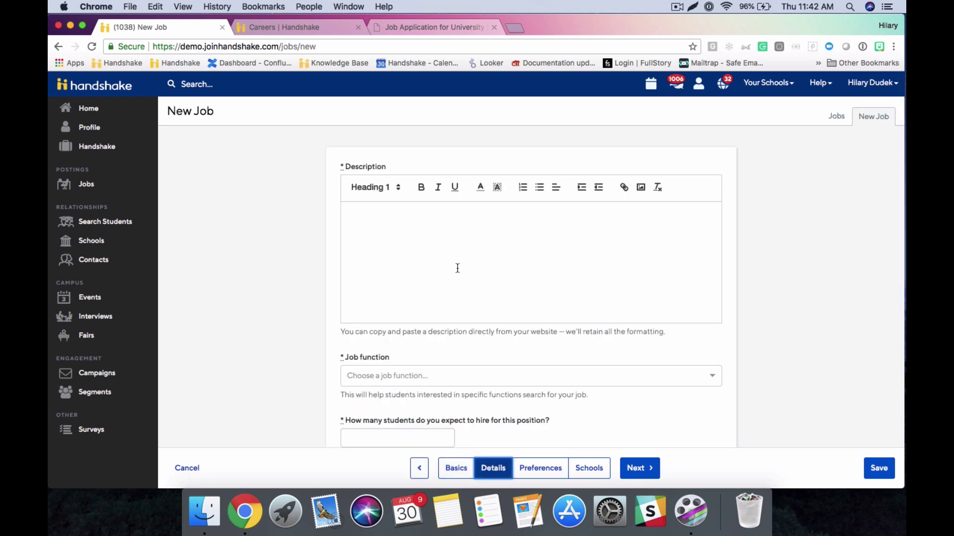
click(432, 248)
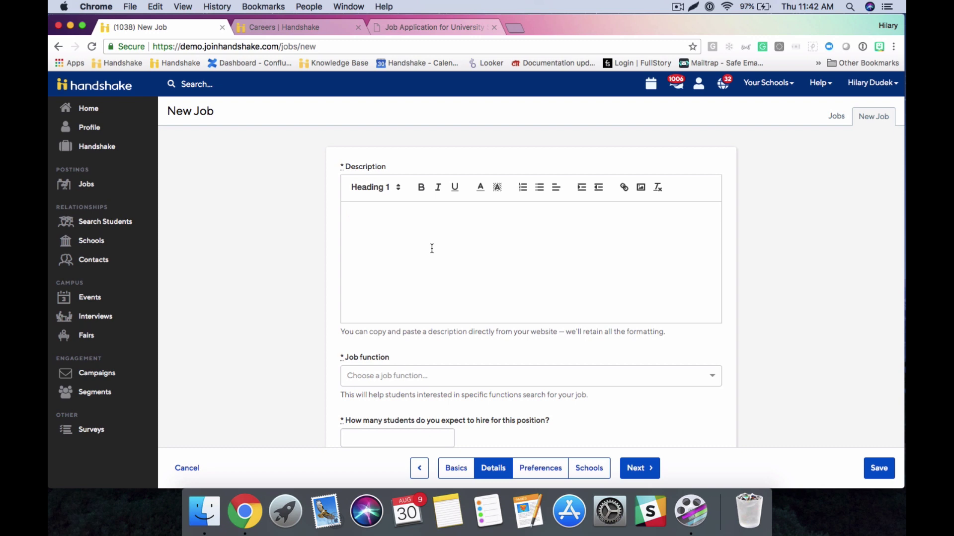
click(403, 28)
scroll(384, 148, down, 3)
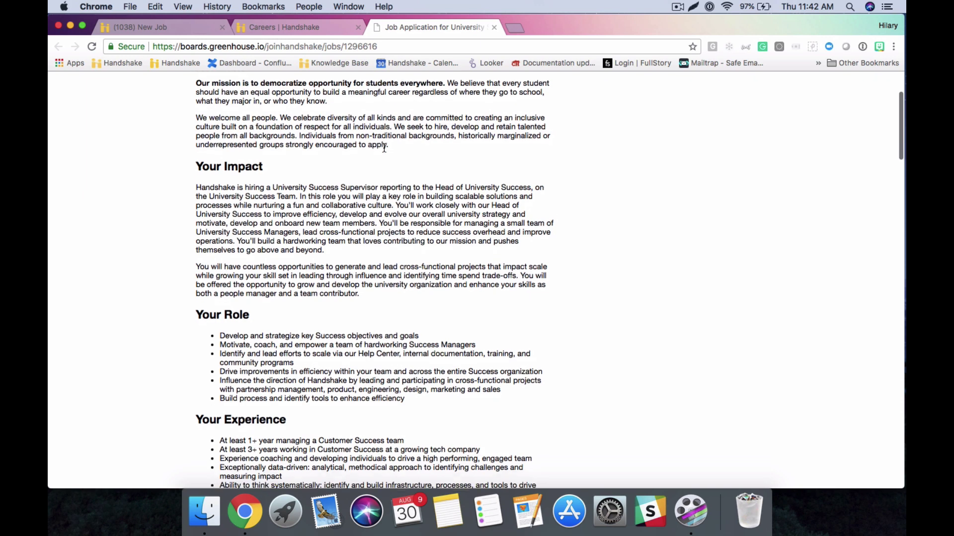
scroll(384, 148, down, 5)
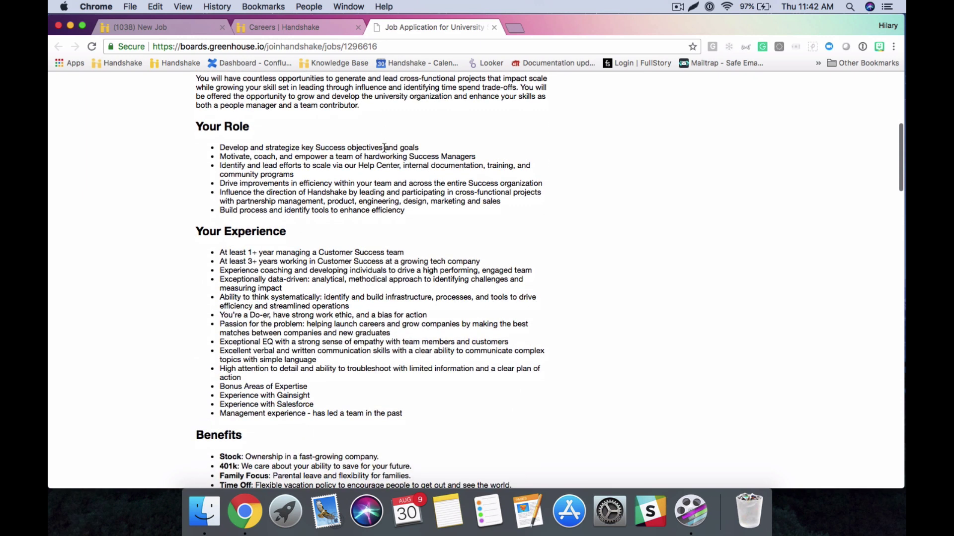
scroll(196, 119, up, 3)
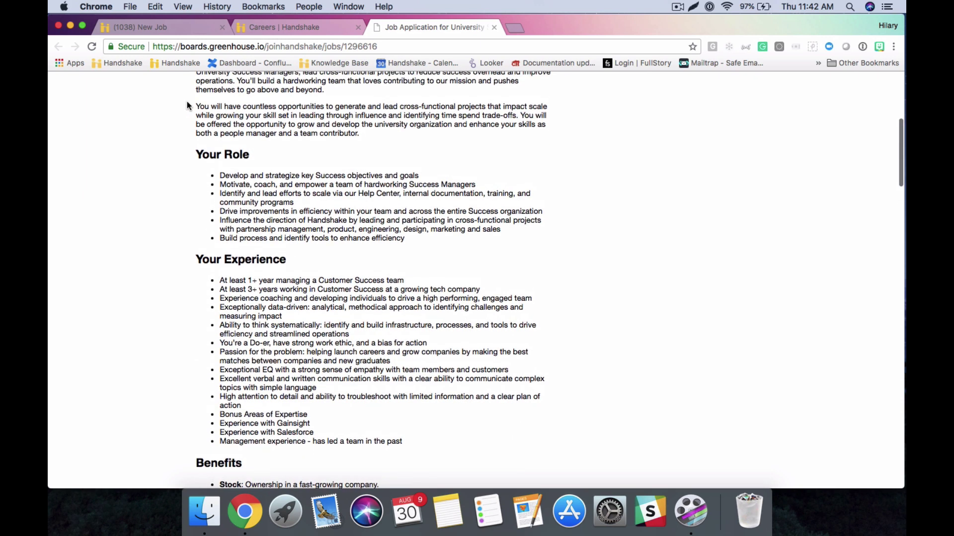
scroll(189, 99, up, 1)
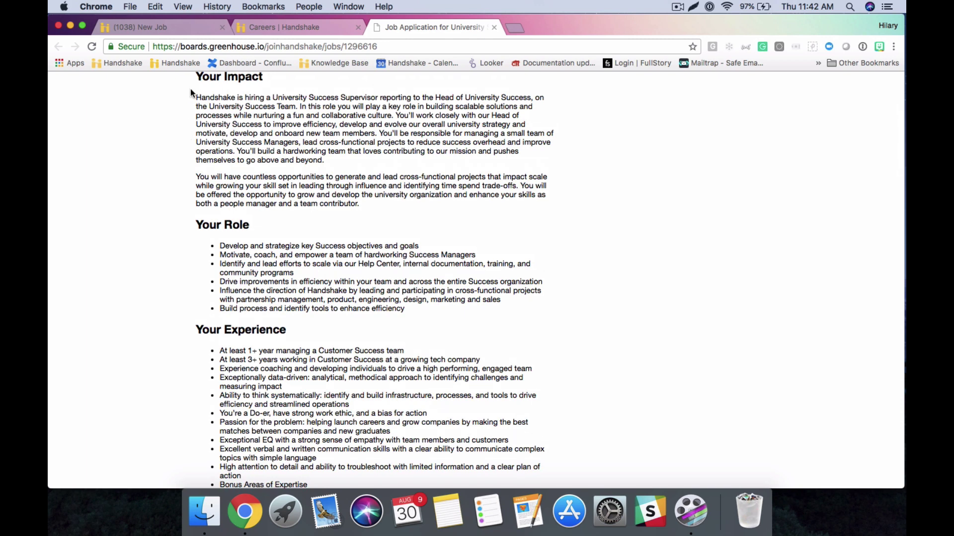
drag(194, 76, 446, 378)
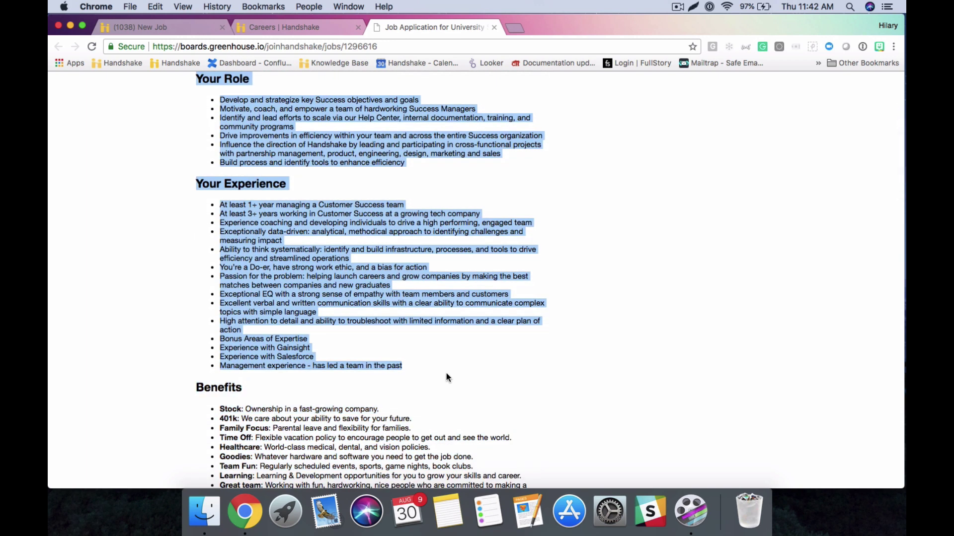
click(139, 27)
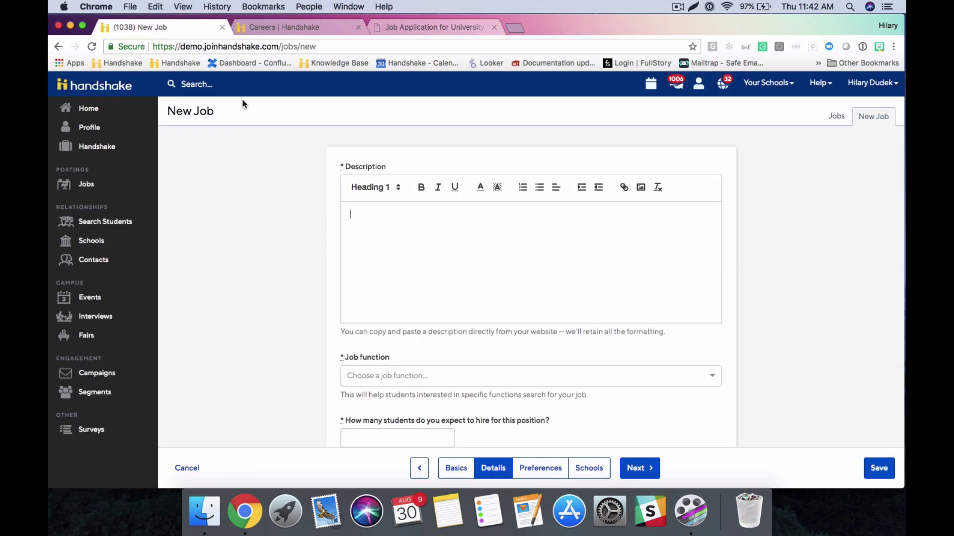
key(super+v)
scroll(392, 236, up, 15)
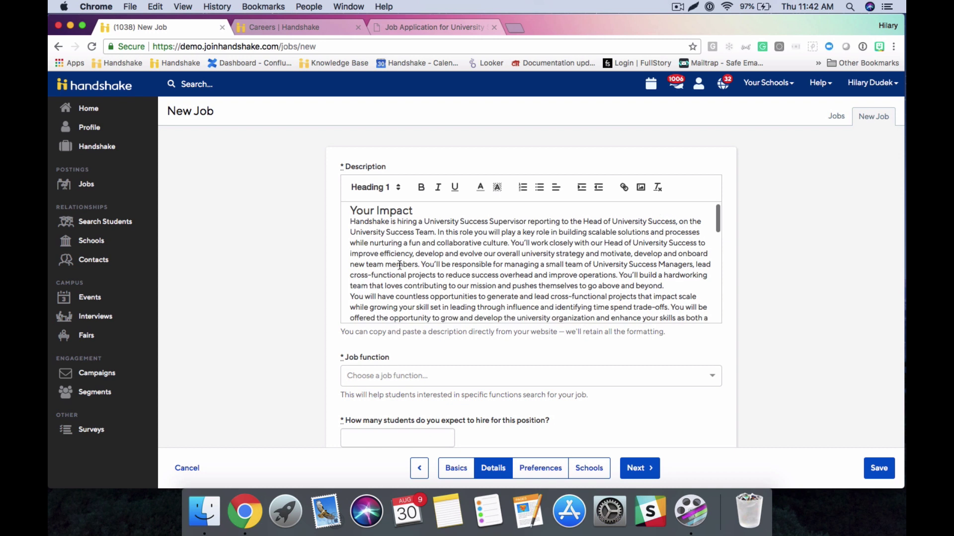
- Search the job functions for "su" and set the posting's job function to Customer/Technical Support
scroll(401, 350, down, 5)
click(365, 266)
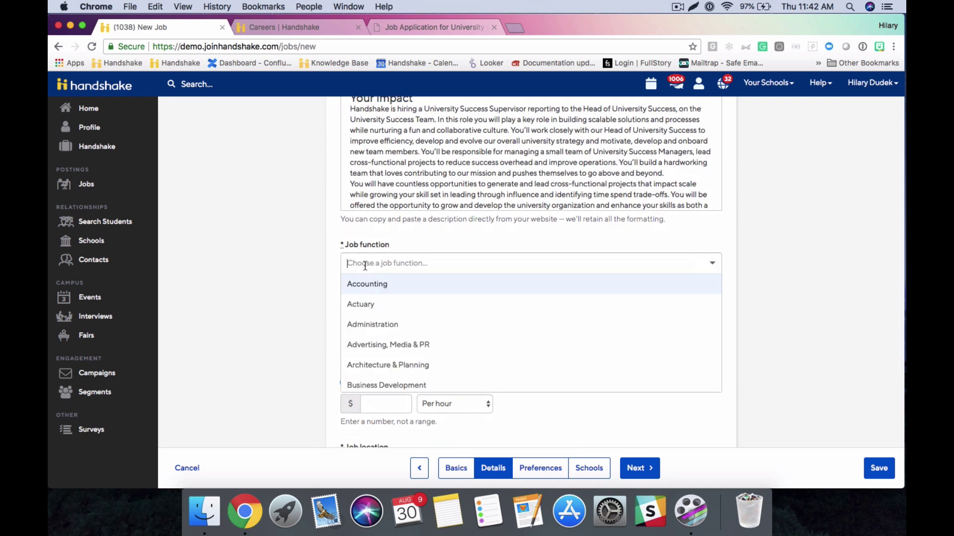
text(su)
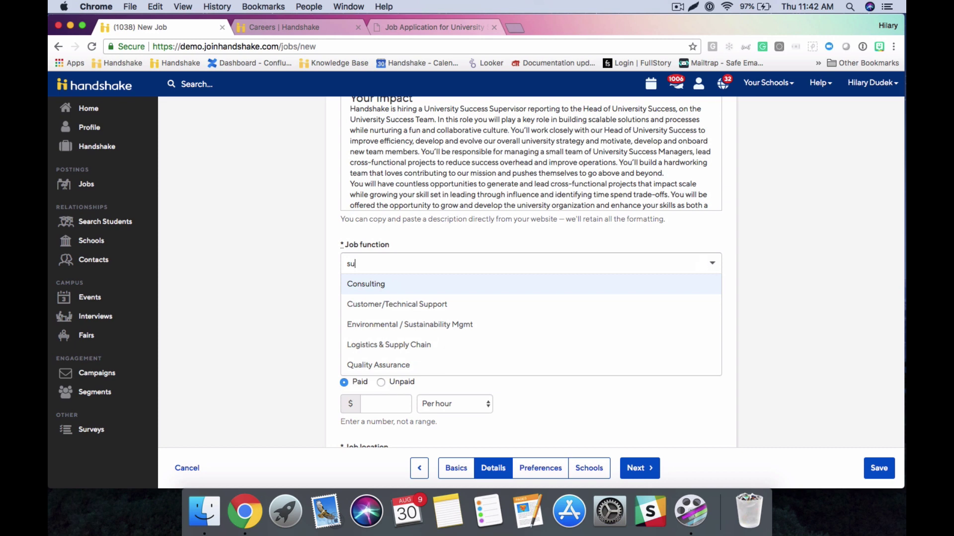
click(416, 305)
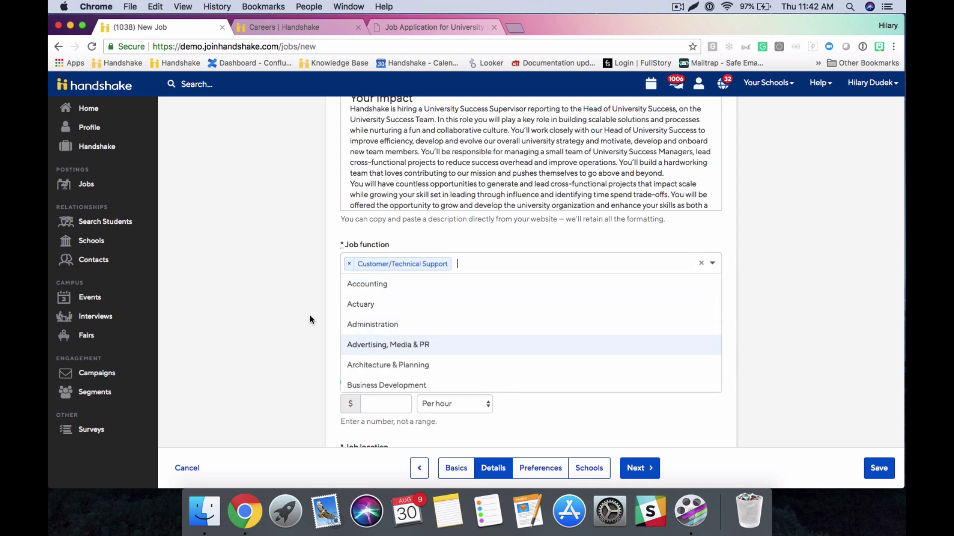
click(331, 335)
- Set the number of students expected to be hired for the position to 1
scroll(332, 335, down, 3)
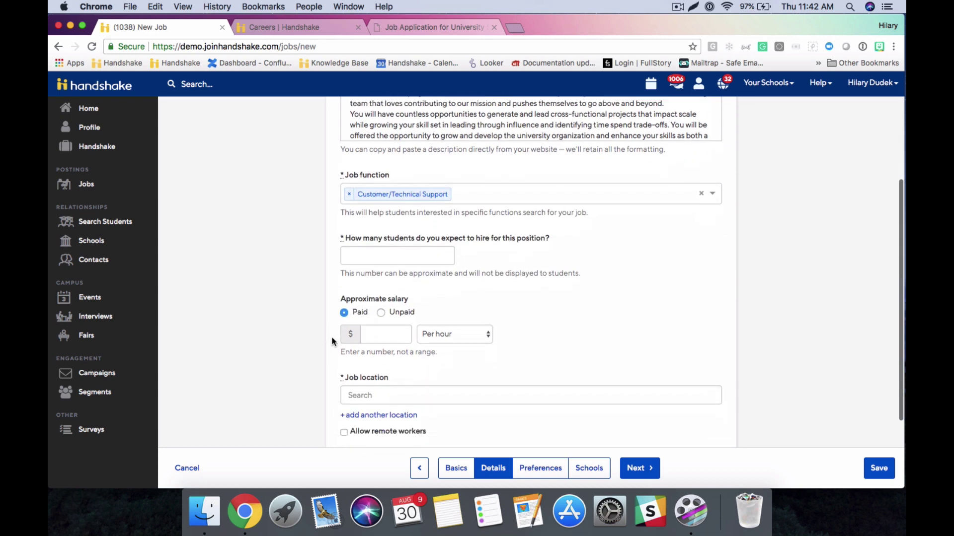
click(372, 245)
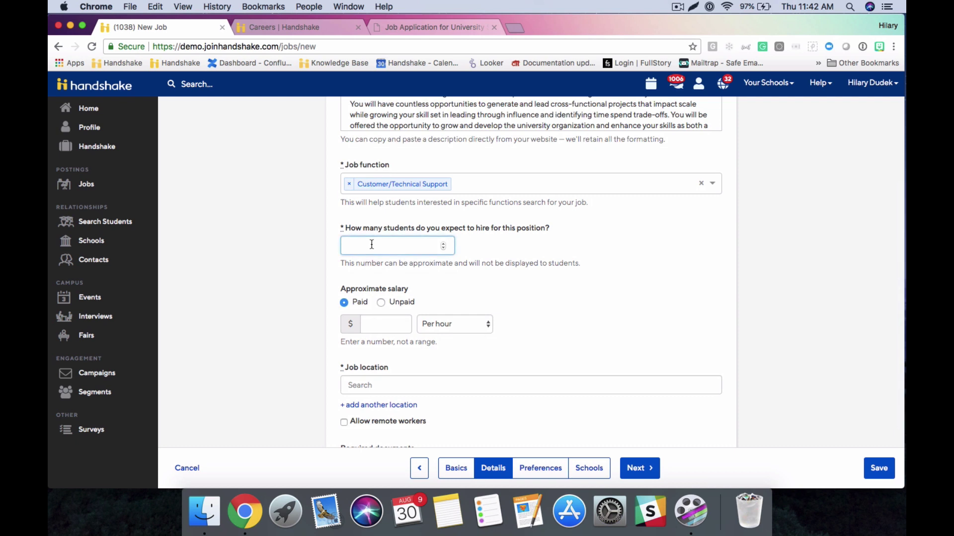
text(1)
click(503, 279)
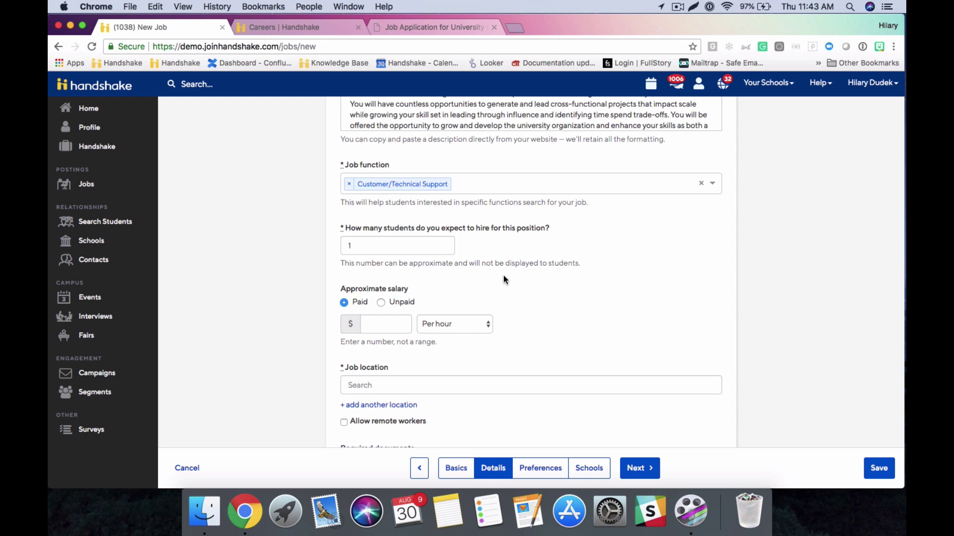
- Search for the job's street address and choose the first suggested match as the job location
scroll(503, 276, down, 4)
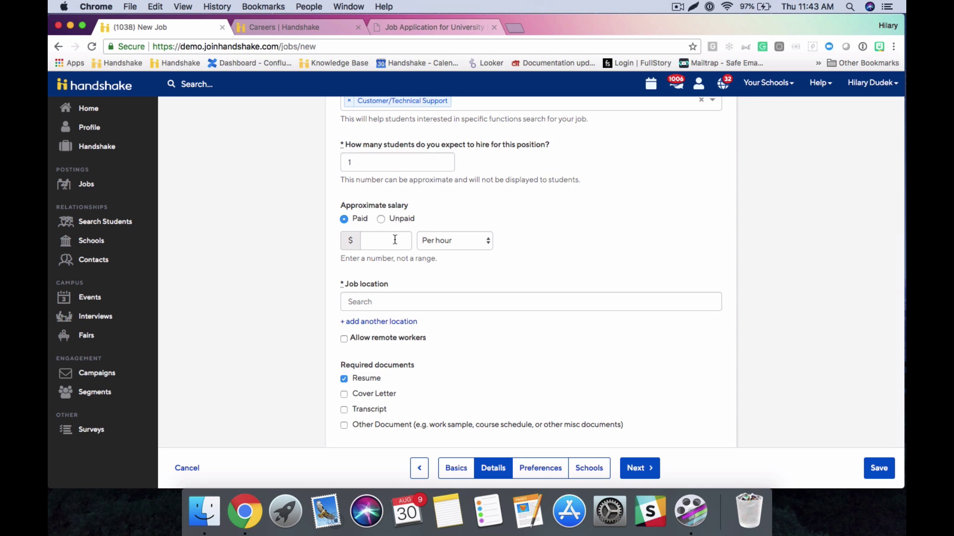
scroll(395, 240, down, 1)
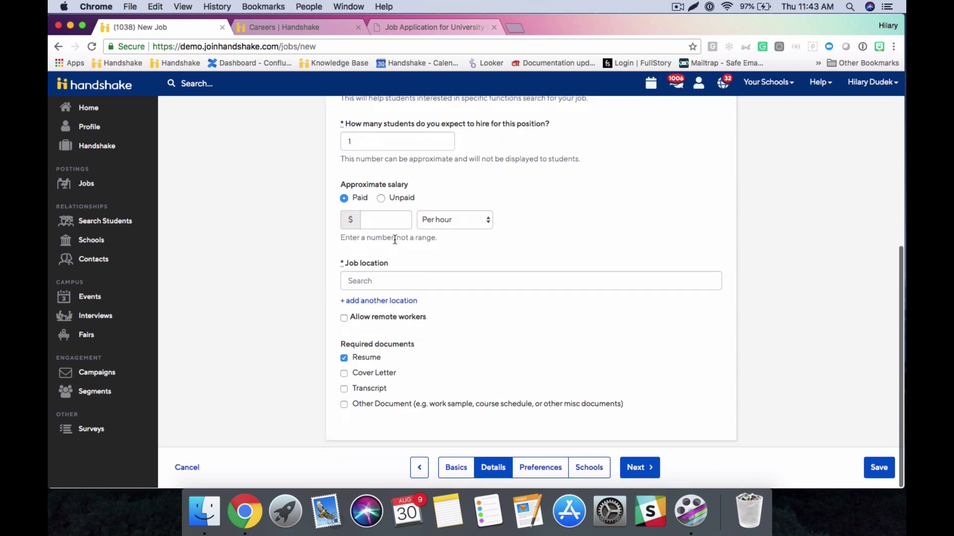
click(381, 281)
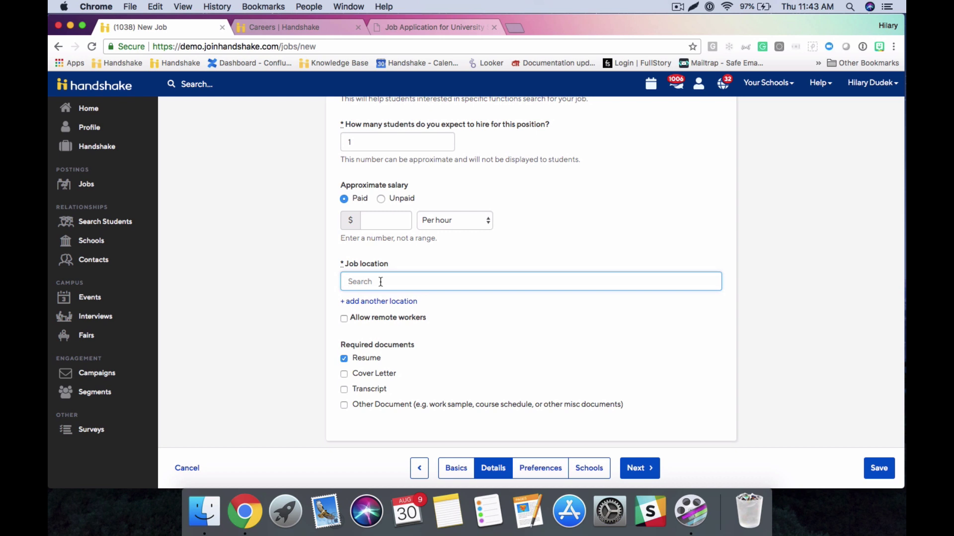
text(123 west )
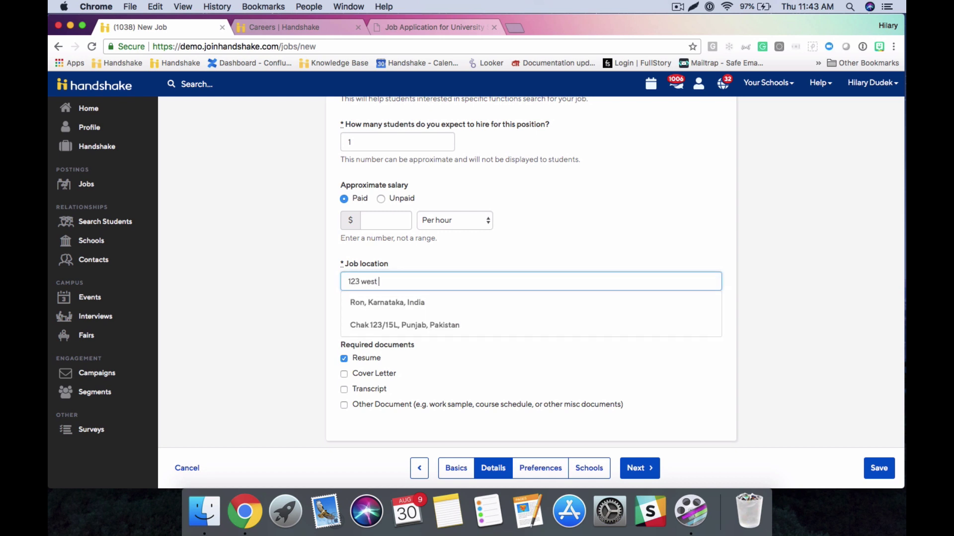
text(brown st)
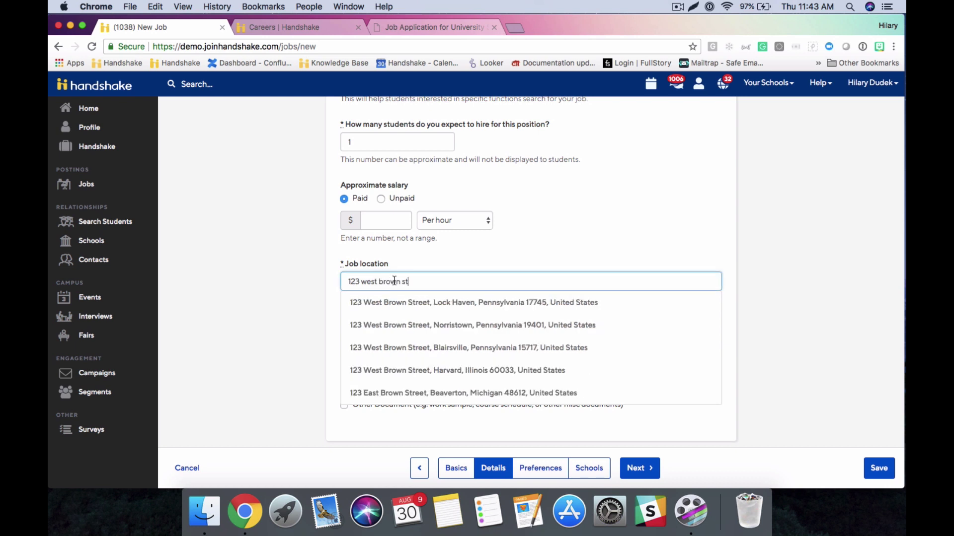
click(453, 304)
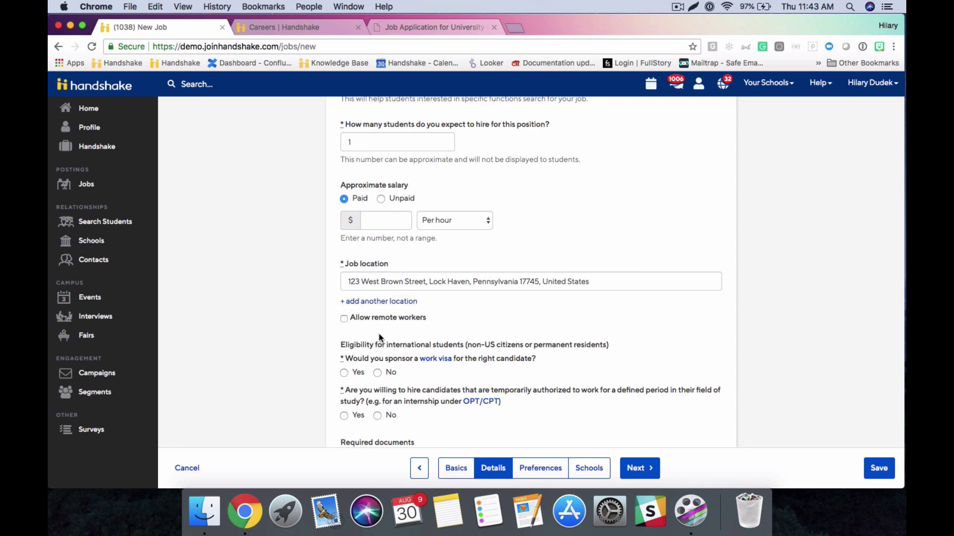
- Answer Yes to sponsoring a work visa and to hiring candidates temporarily authorized to work under OPT/CPT
scroll(380, 338, down, 3)
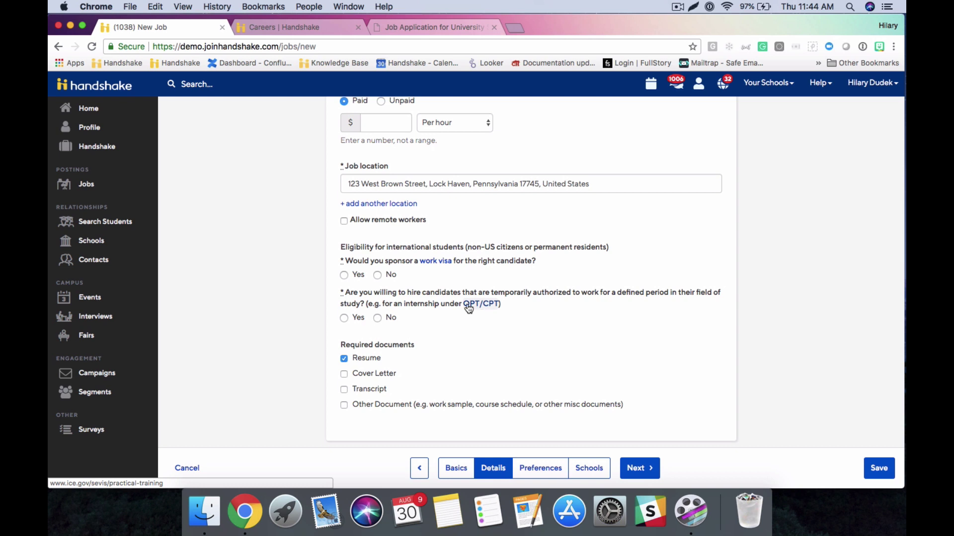
click(343, 275)
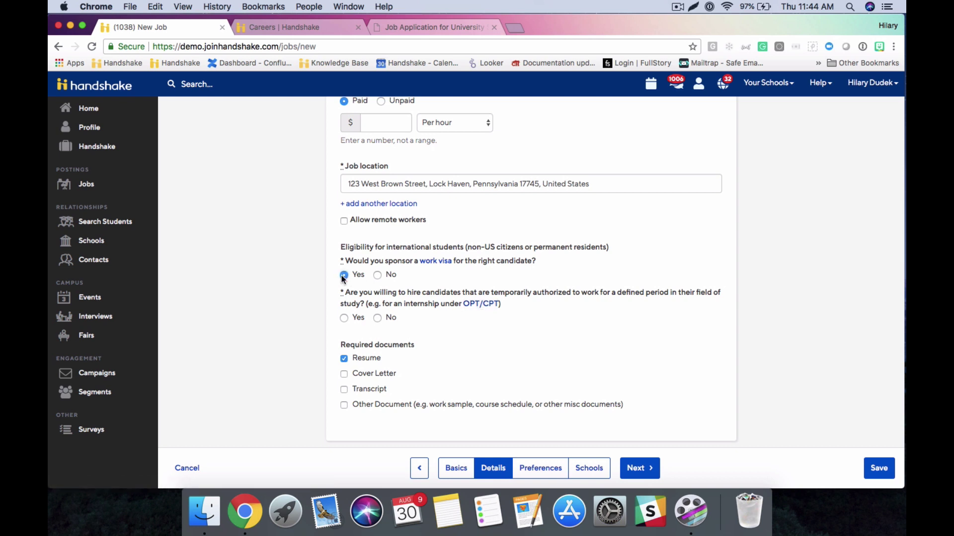
click(343, 317)
click(349, 366)
- Open the posting's preferences and examine the graduation date, school year, minimum GPA and major category options
click(542, 470)
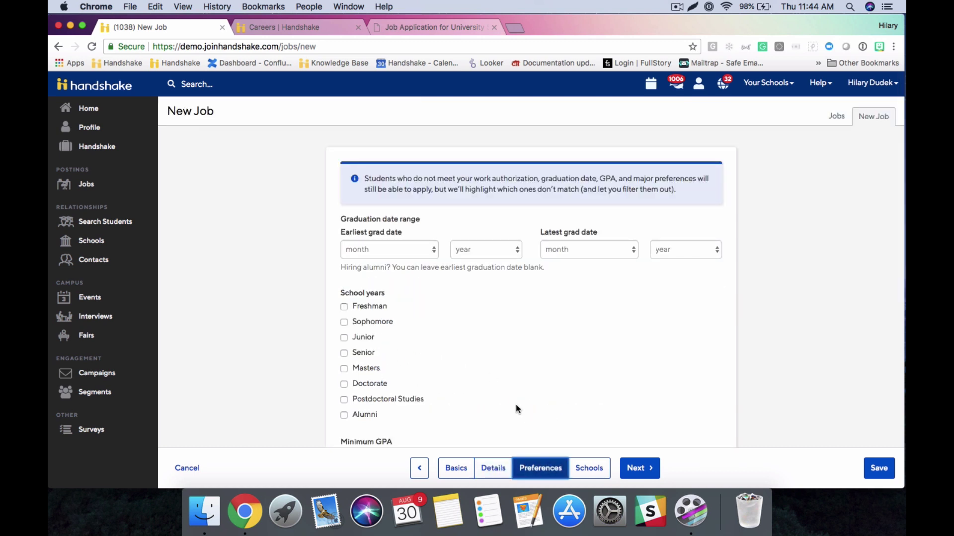
scroll(515, 405, down, 2)
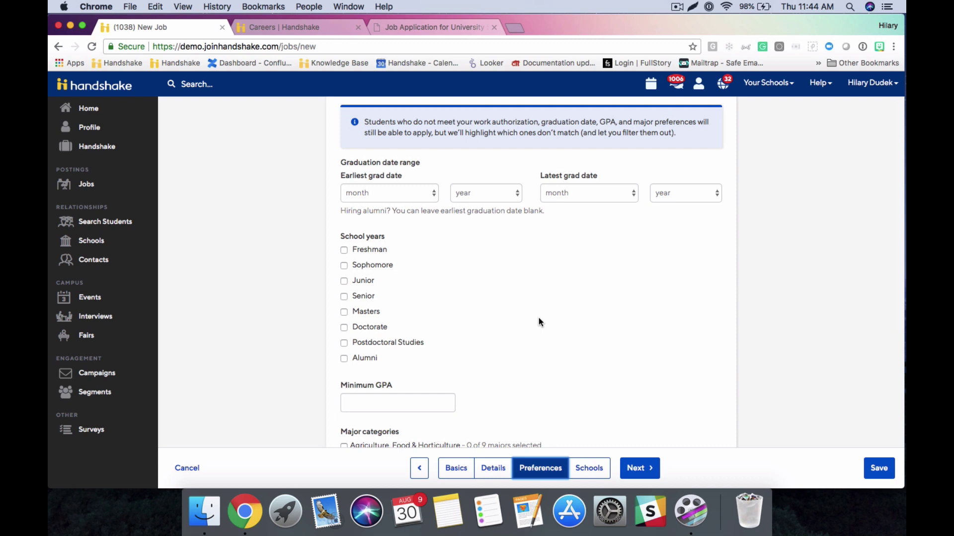
scroll(450, 234, down, 2)
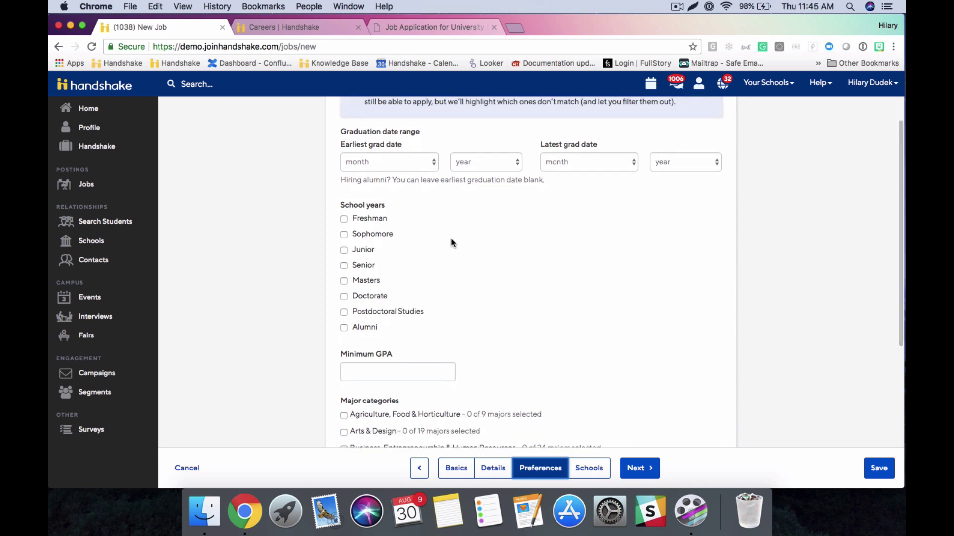
scroll(452, 242, down, 5)
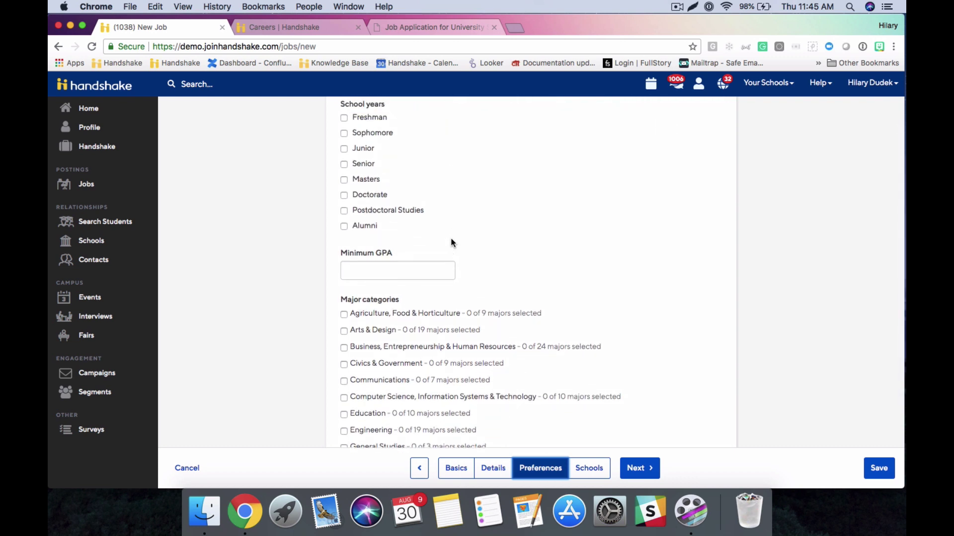
scroll(452, 243, down, 6)
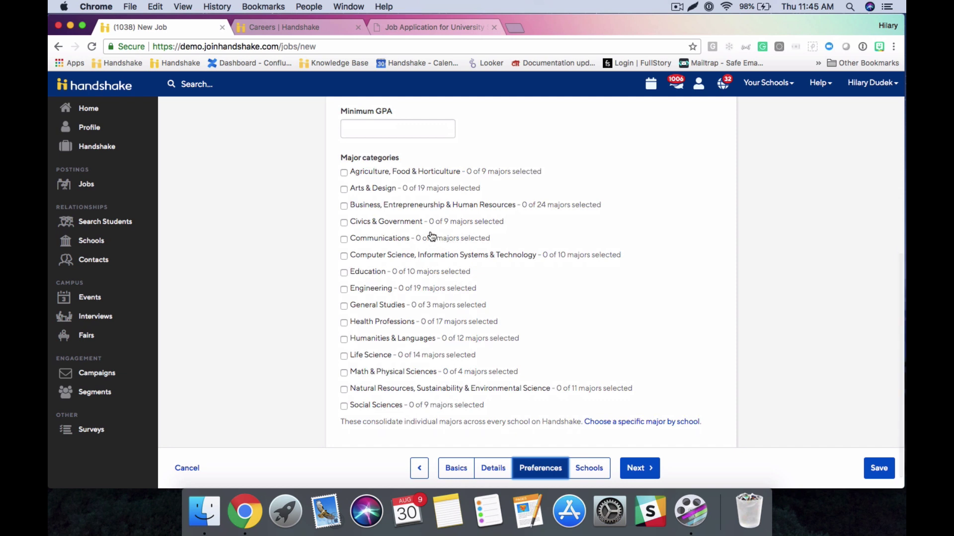
click(343, 189)
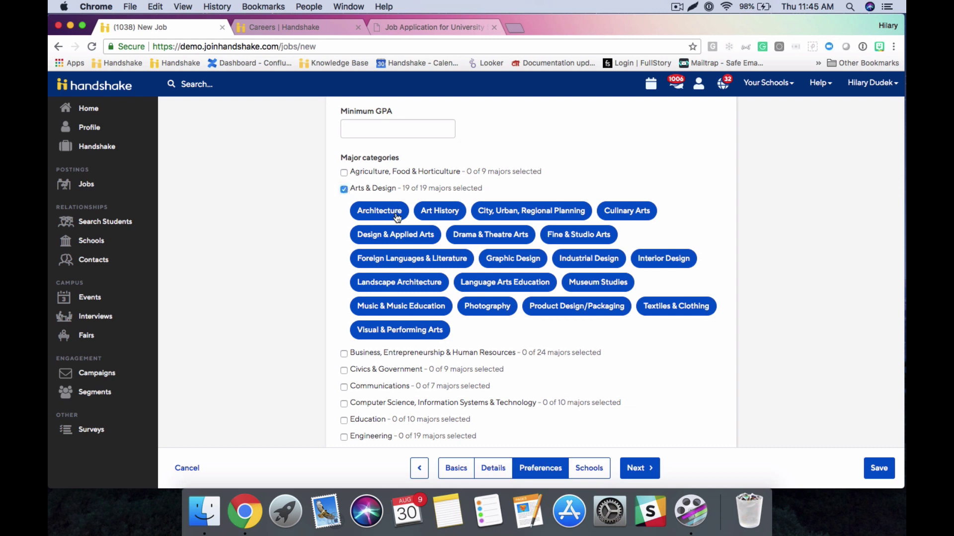
click(391, 286)
click(479, 285)
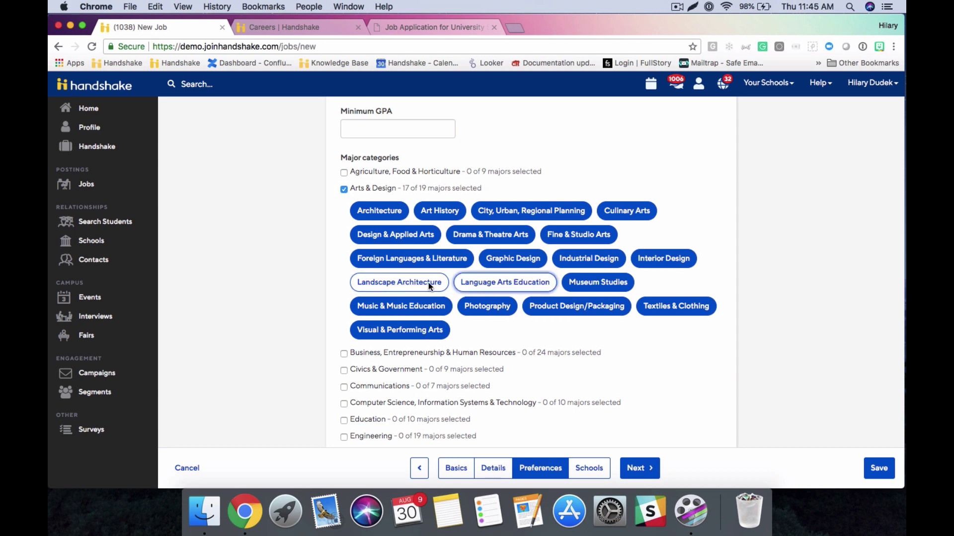
click(428, 282)
click(474, 288)
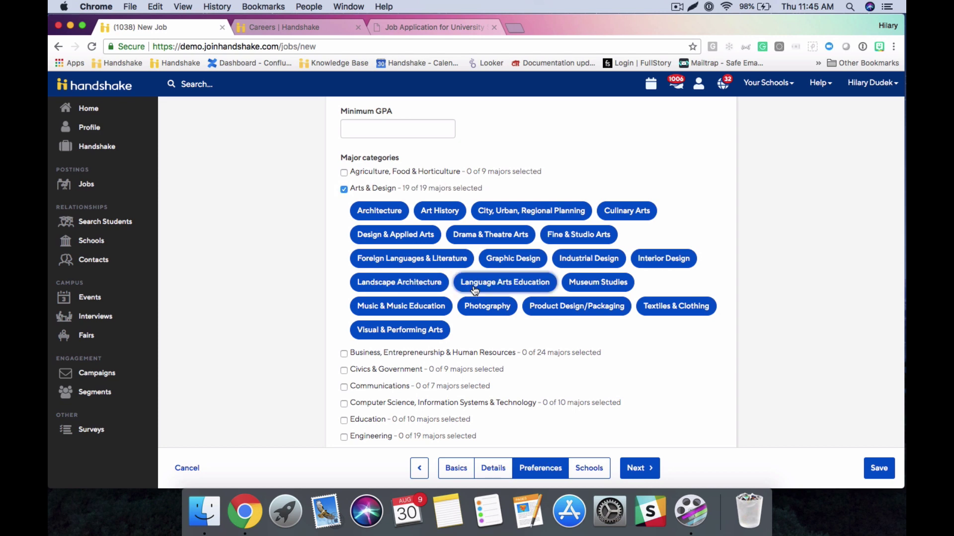
scroll(474, 290, down, 5)
scroll(471, 292, up, 4)
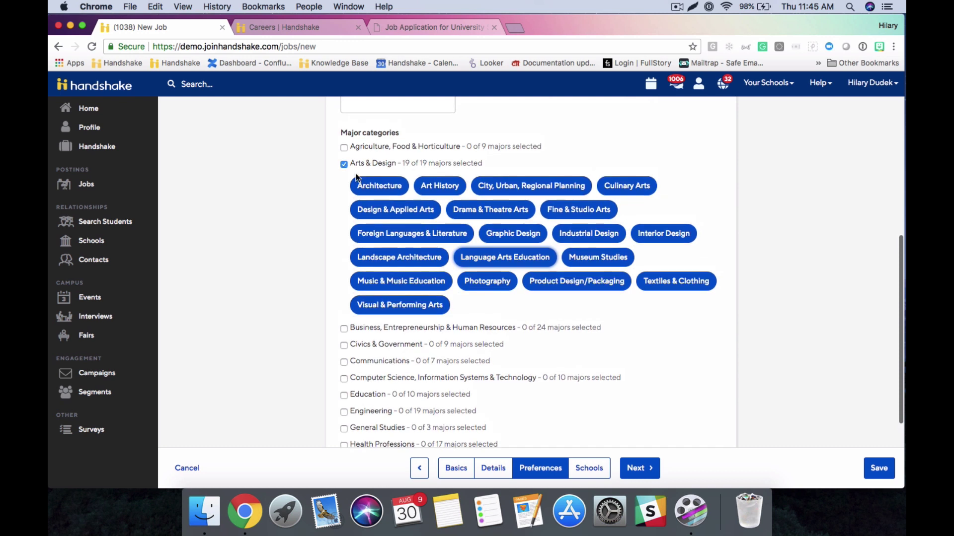
click(343, 164)
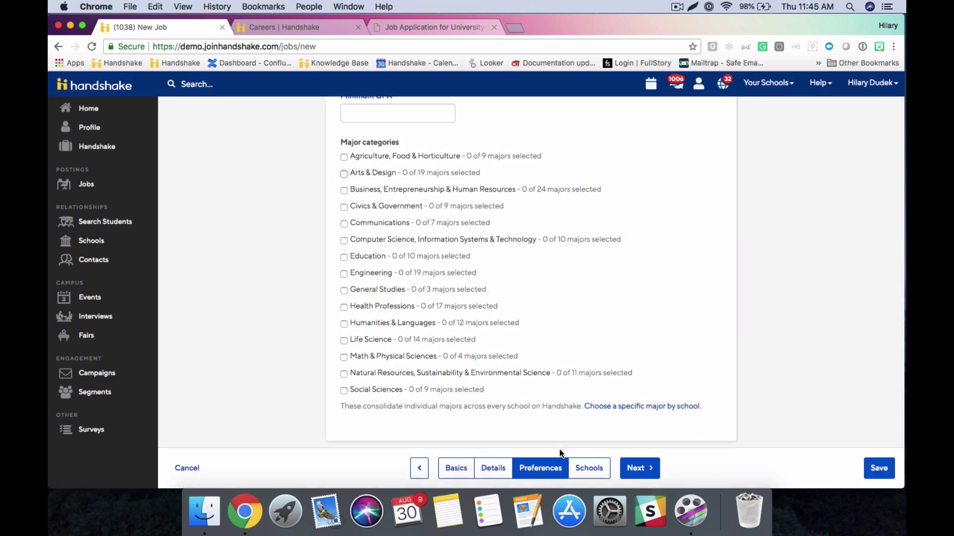
- Add Midwest University and Rivendell University as the schools where the job is posted
click(583, 471)
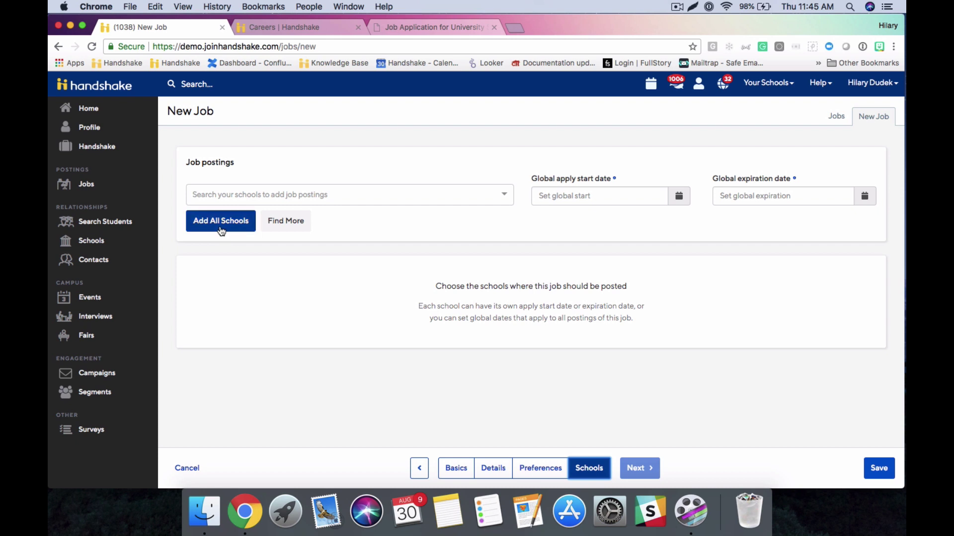
click(243, 193)
text(rivende)
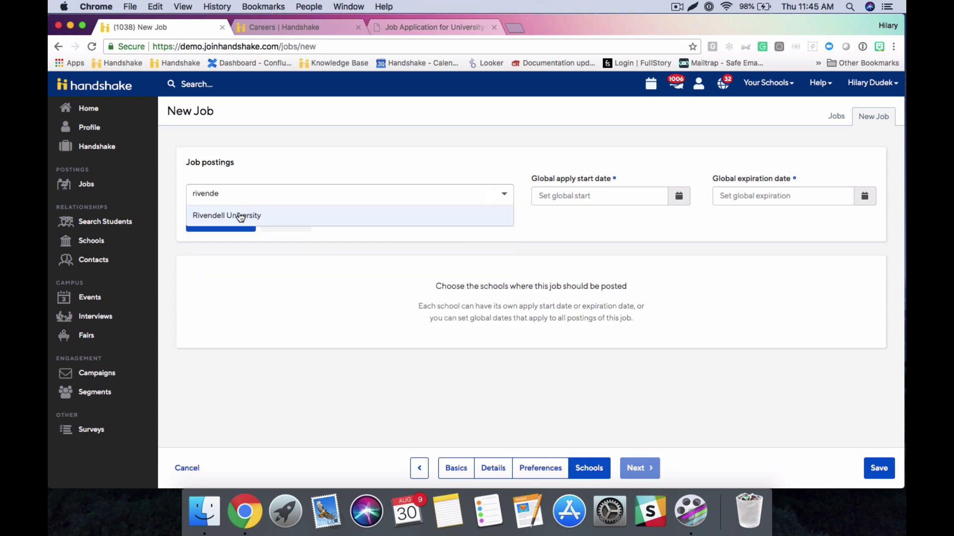
click(240, 217)
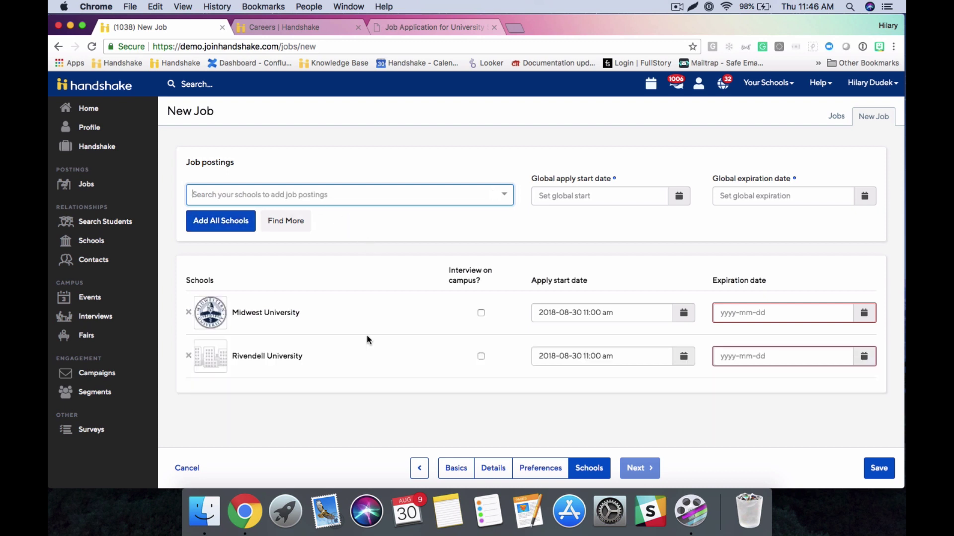
- Enable on-campus interviews for both Midwest University and Rivendell University
scroll(479, 272, down, 1)
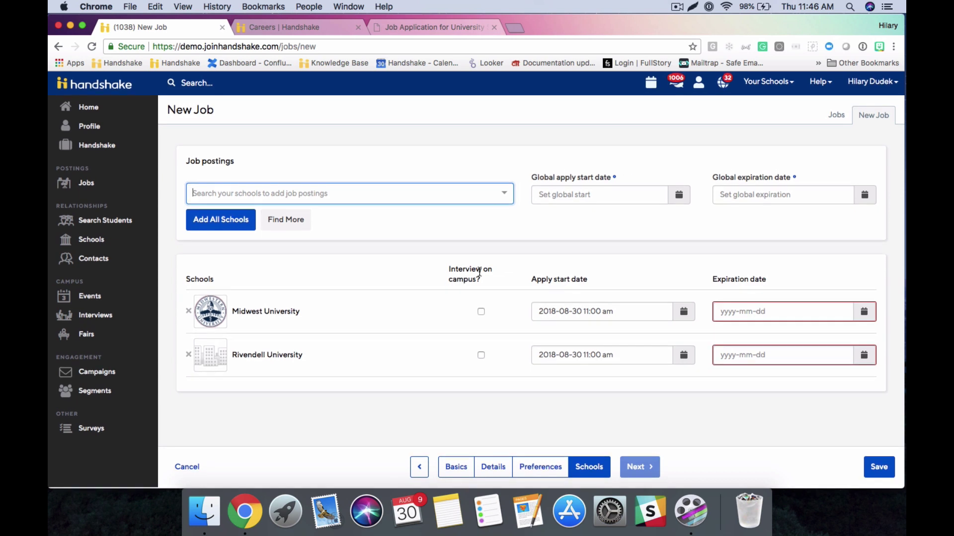
scroll(452, 308, up, 1)
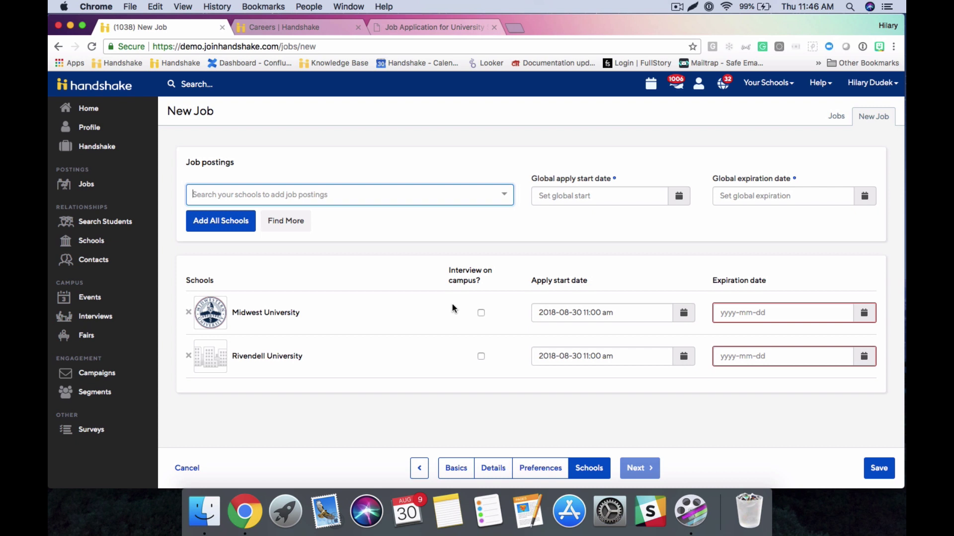
click(481, 313)
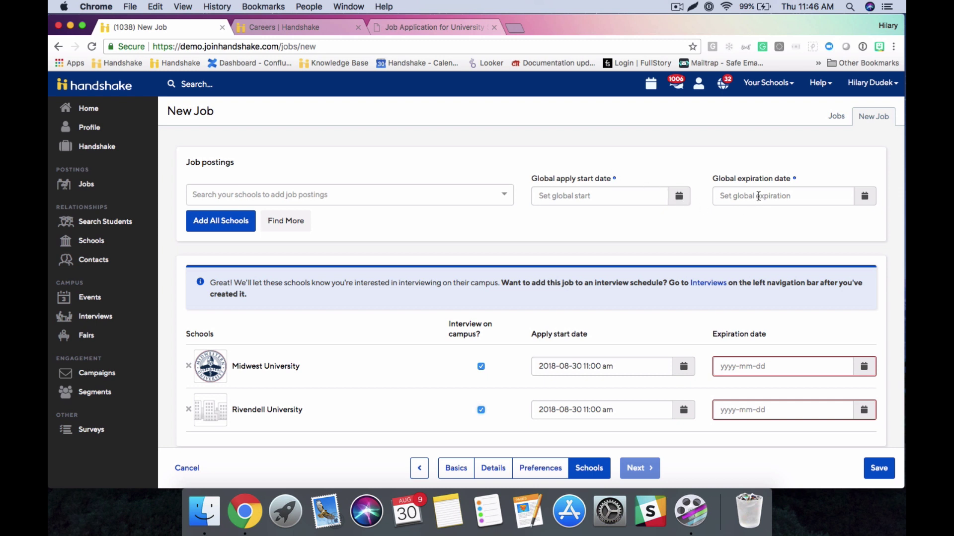
scroll(759, 392, down, 1)
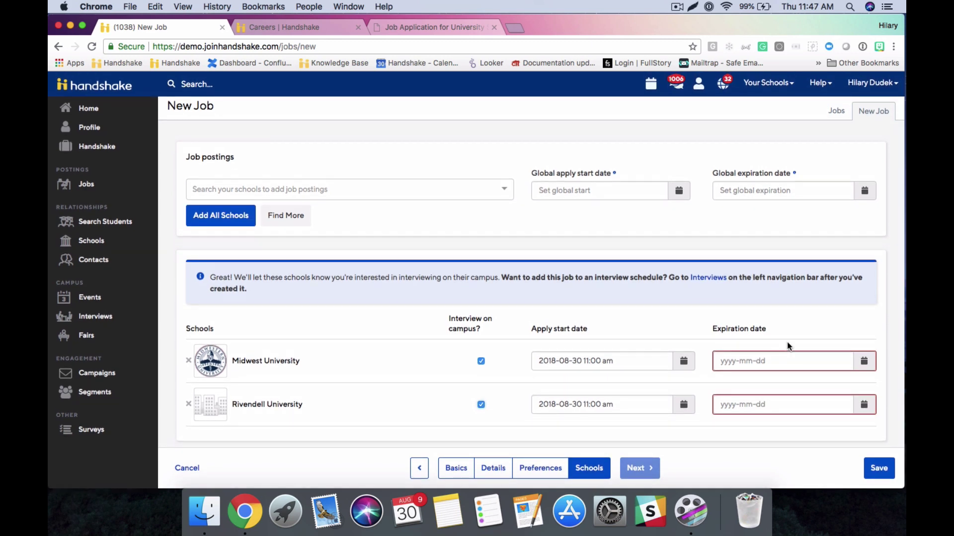
click(866, 362)
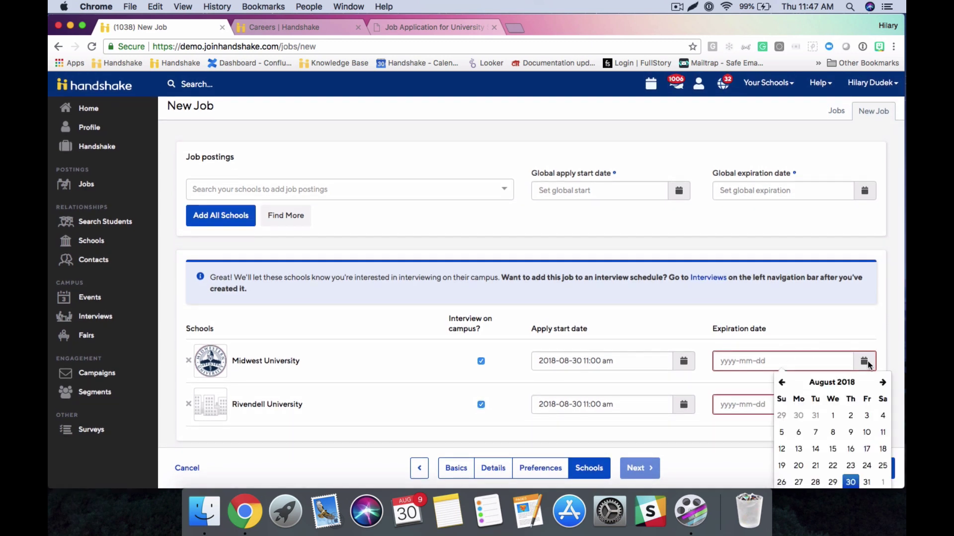
click(882, 382)
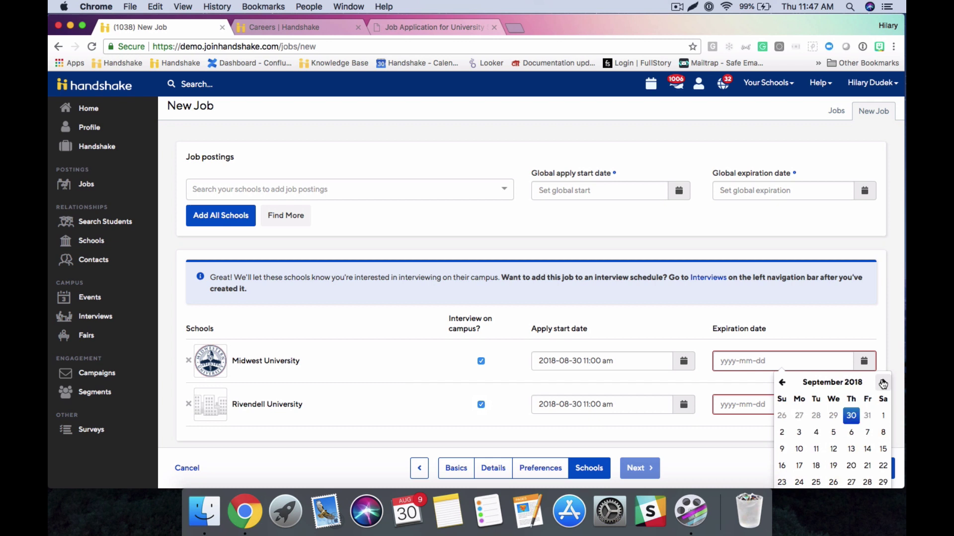
click(883, 483)
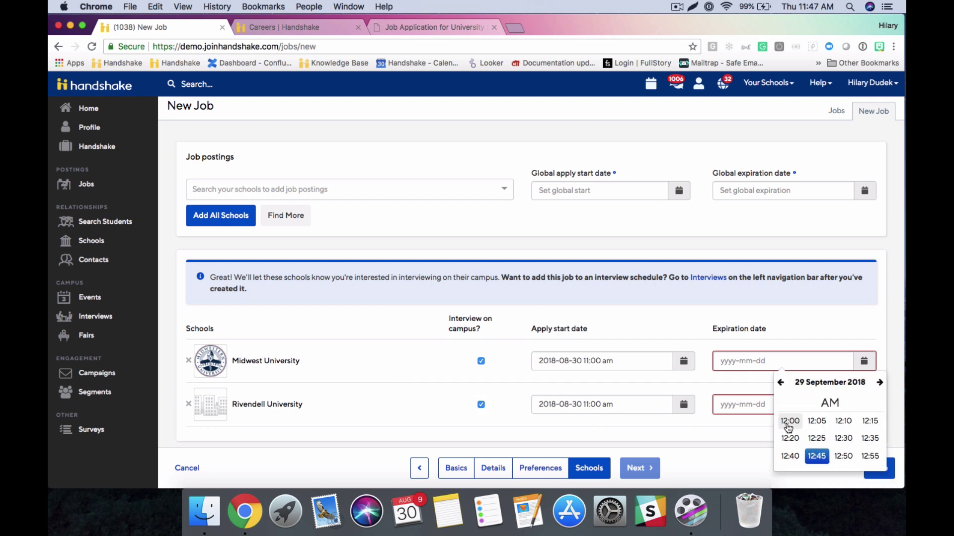
click(788, 423)
click(865, 405)
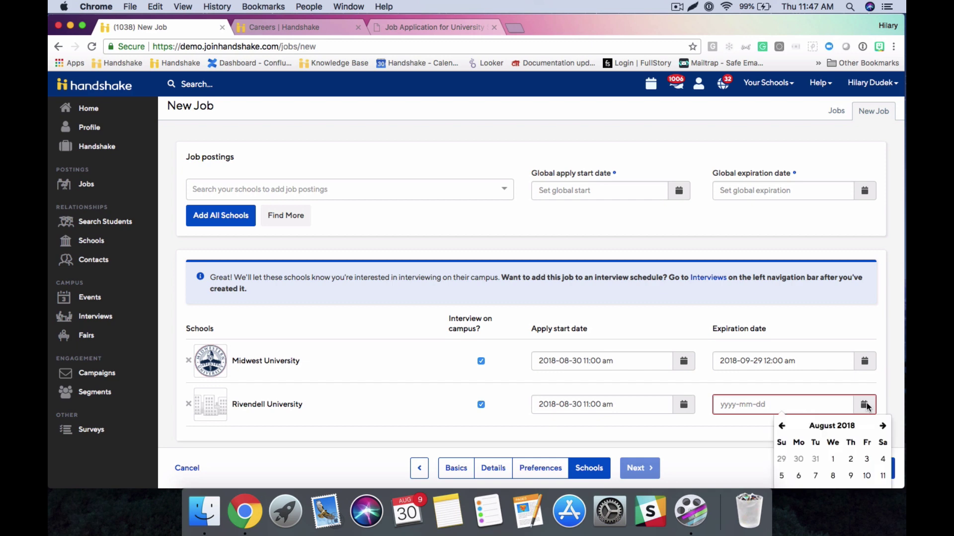
scroll(882, 426, down, 3)
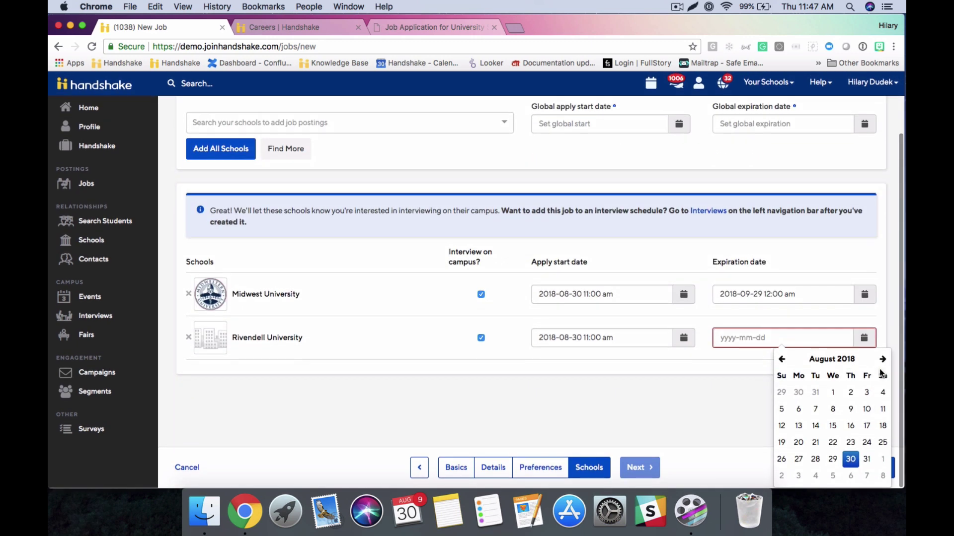
click(883, 360)
click(883, 360)
click(883, 360)
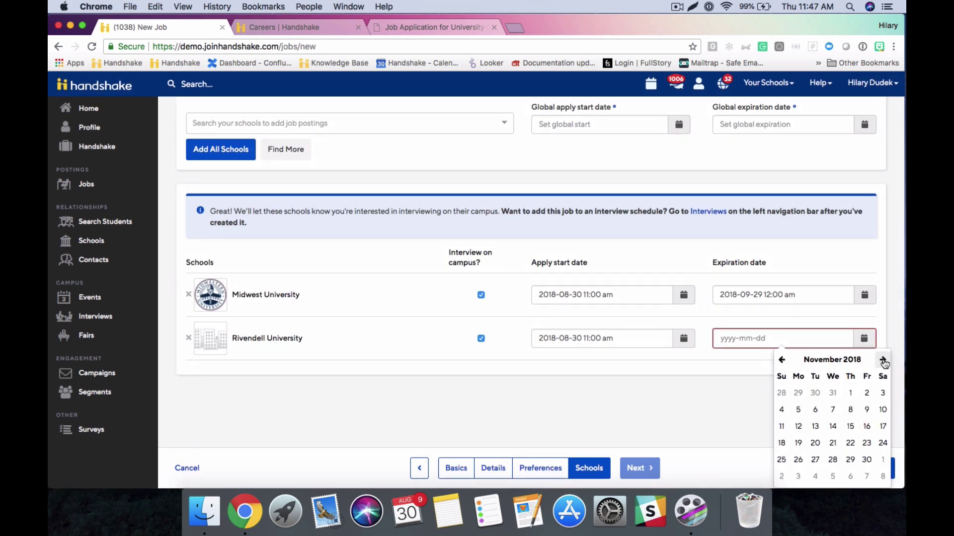
click(851, 393)
click(786, 401)
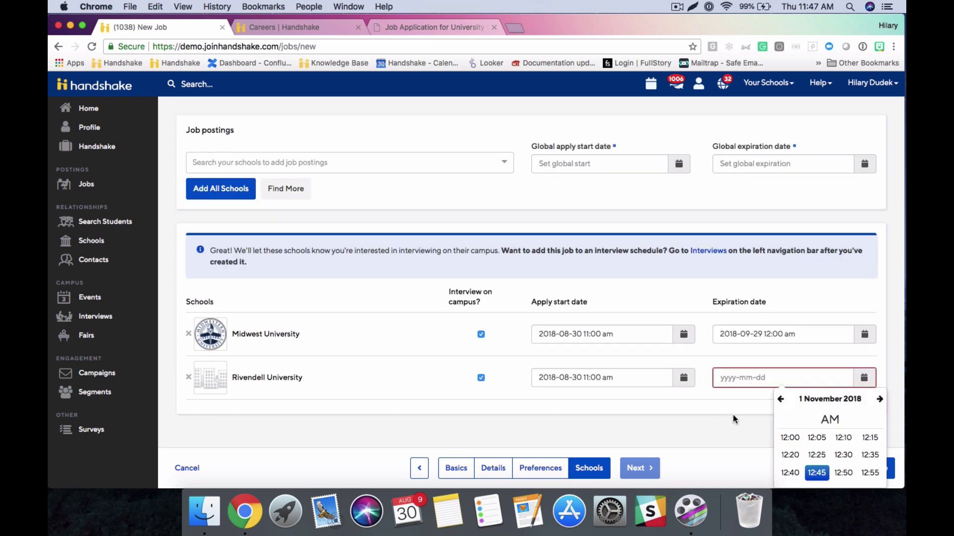
click(790, 438)
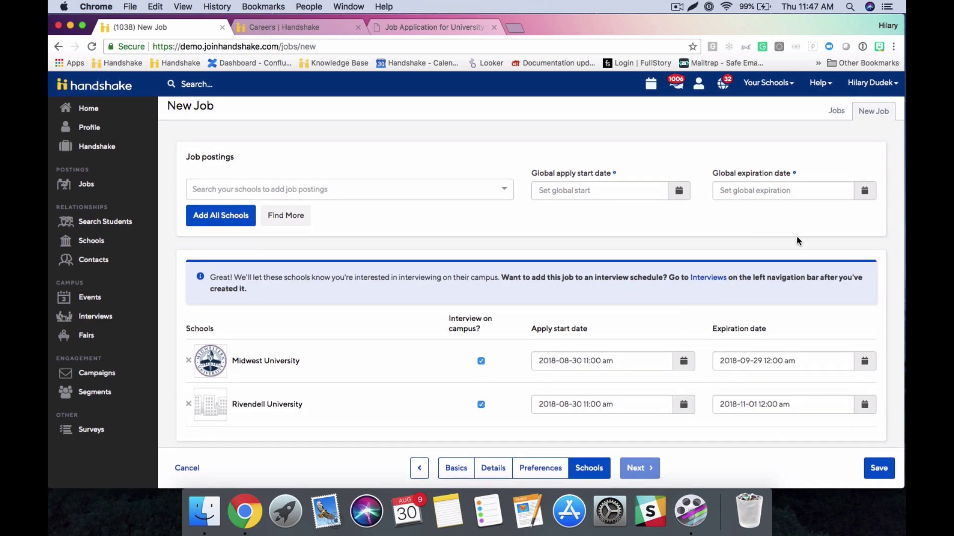
click(875, 477)
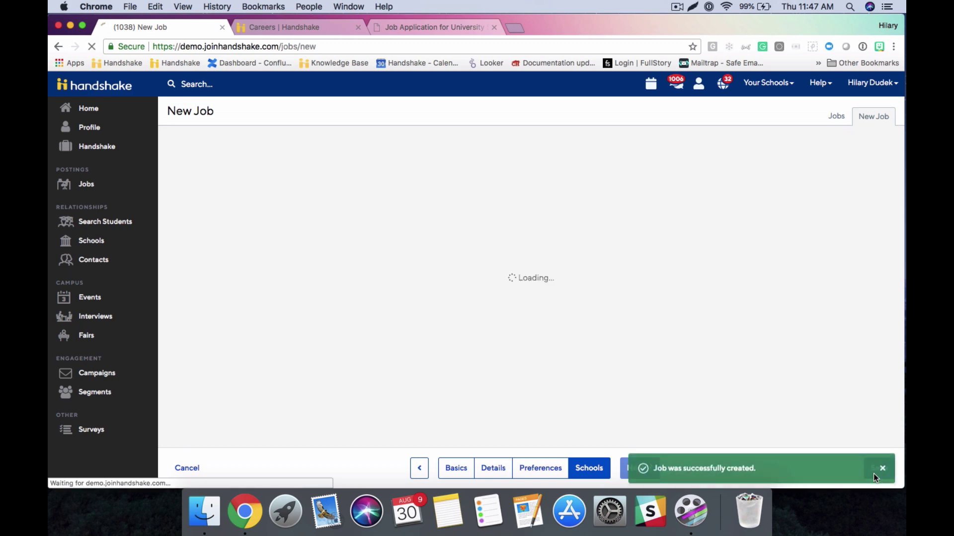